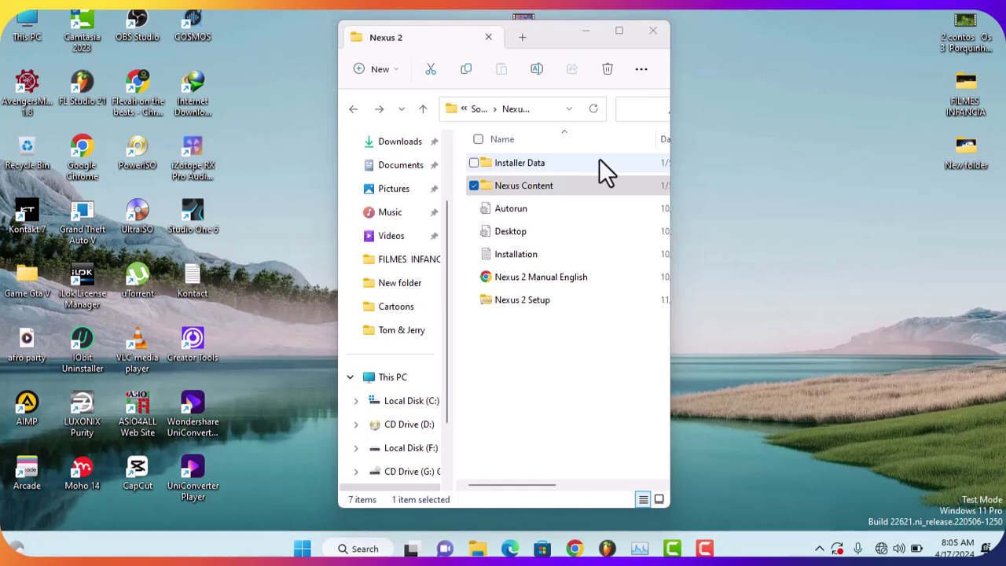
Extract the Nexus 2 Setup archive into the current Nexus 2 folder with 7-Zip.
left_click(505, 306)
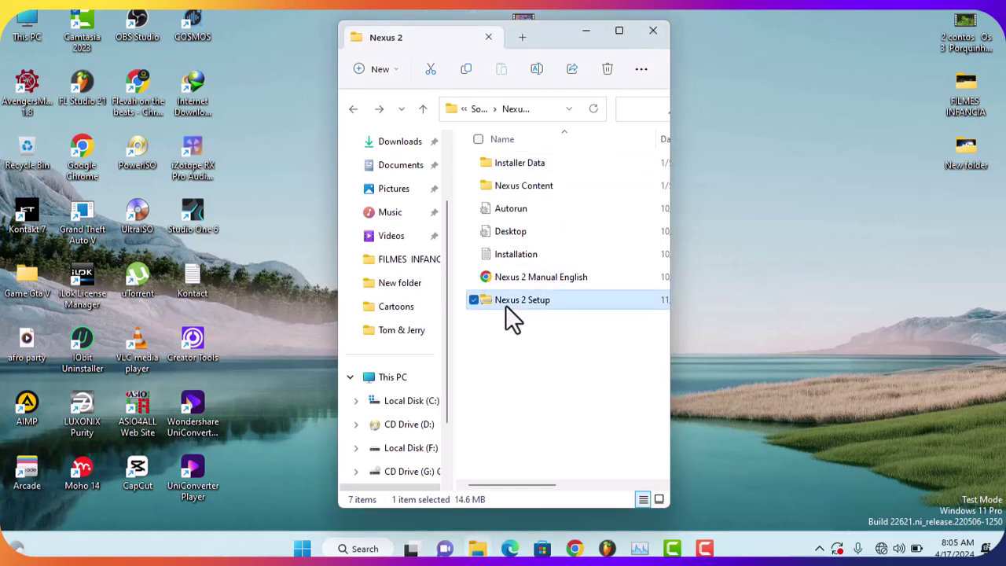
right_click(505, 305)
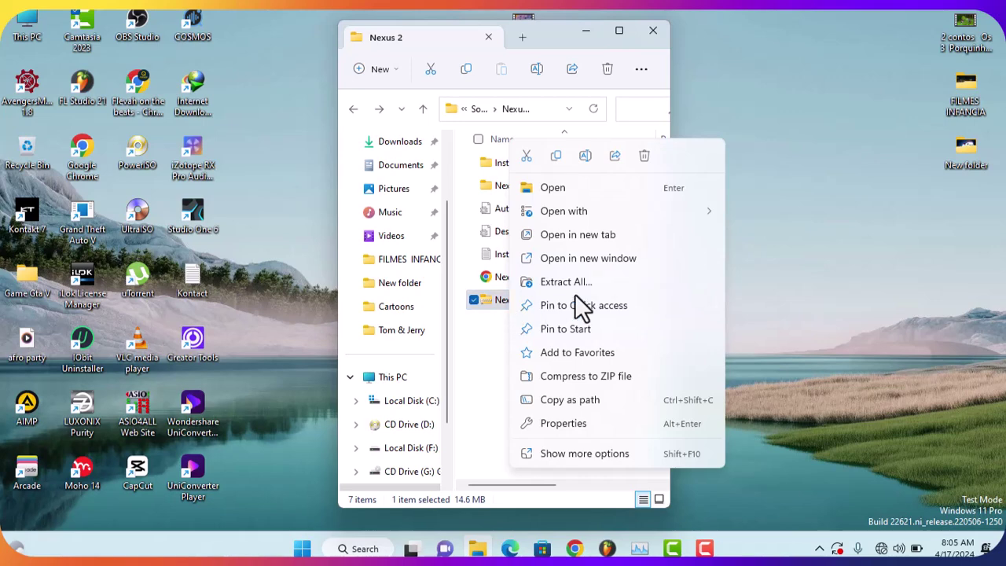
left_click(547, 451)
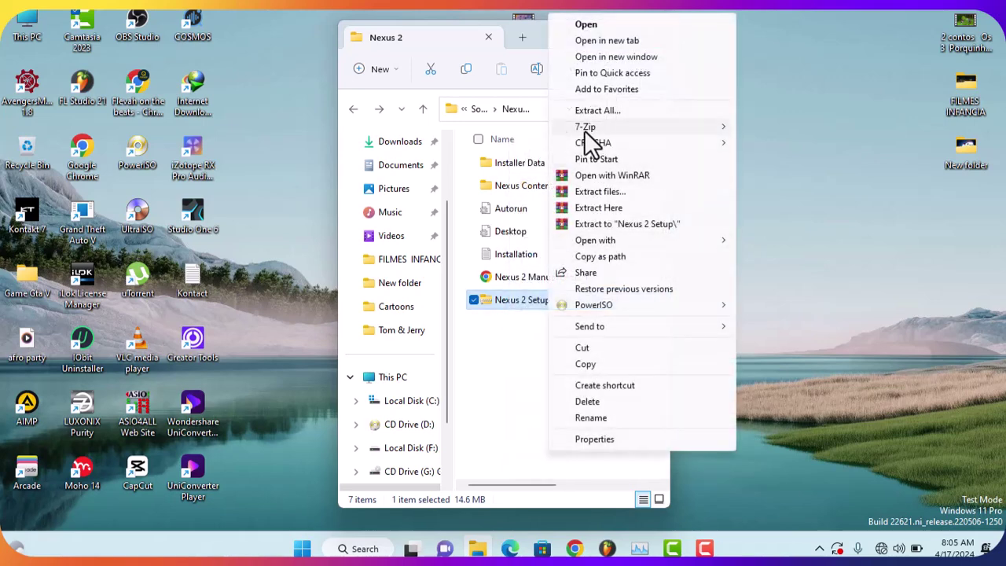
mouse_move(585, 130)
left_click(770, 177)
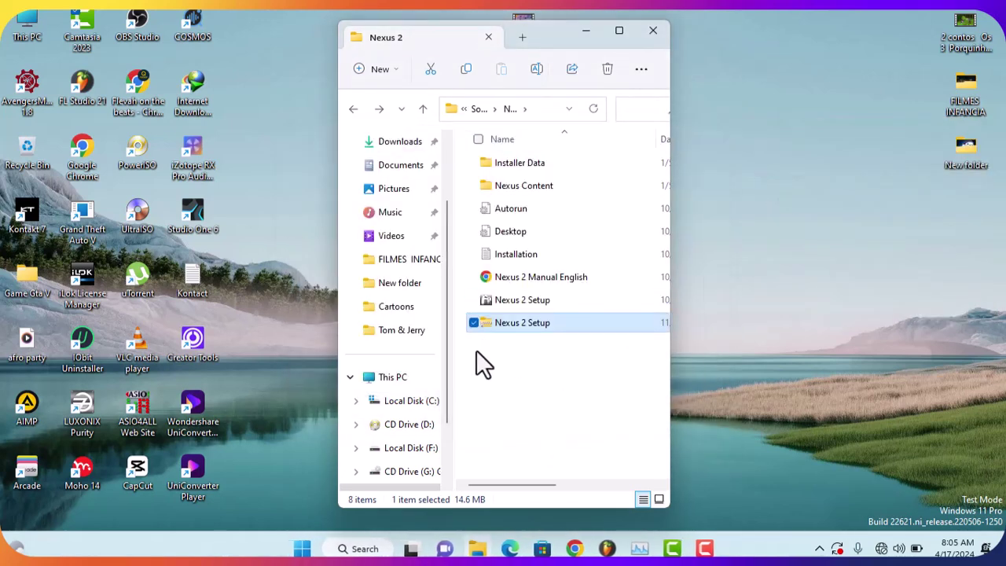
Run the extracted Nexus 2 Setup application as administrator.
left_click(500, 298)
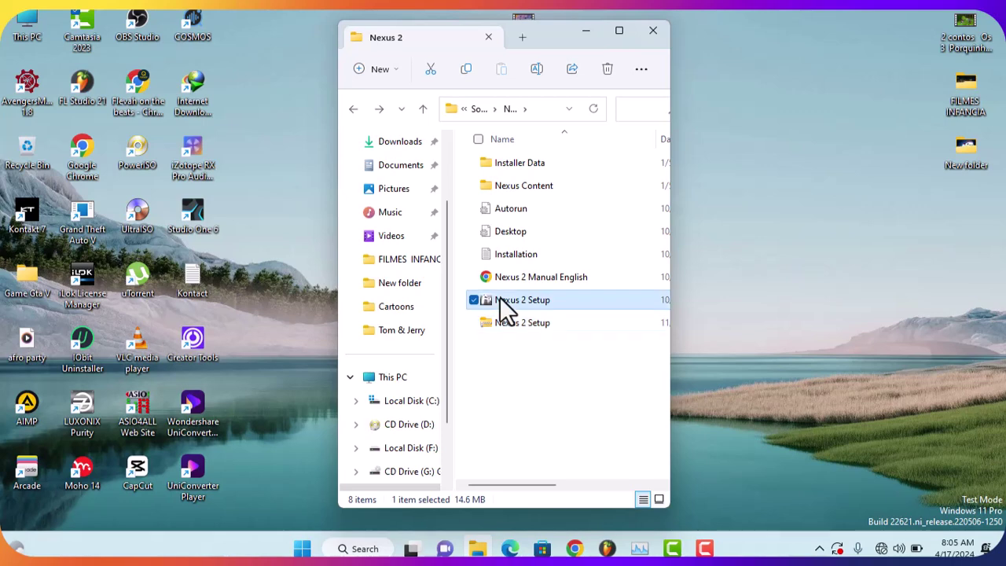
right_click(503, 307)
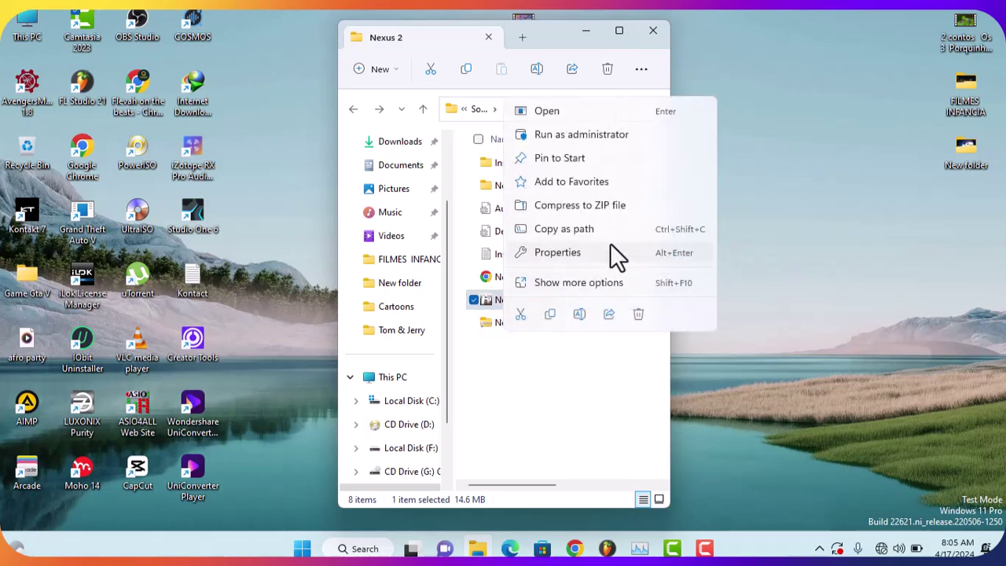
left_click(560, 137)
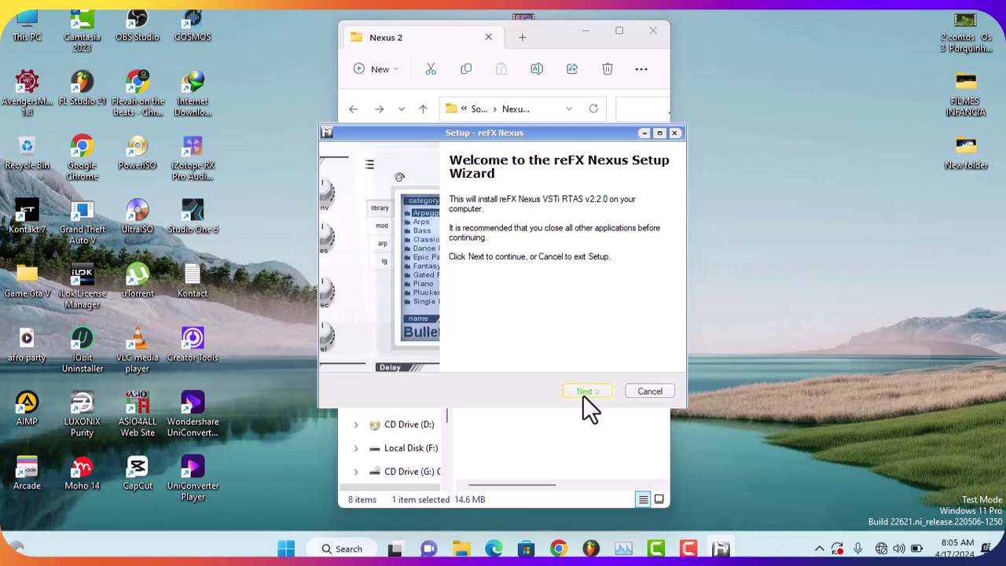
Install reFX Nexus to C:\Program Files (x86) as a full installation with the reFX Start Menu folder, and finish the wizard.
left_click(583, 393)
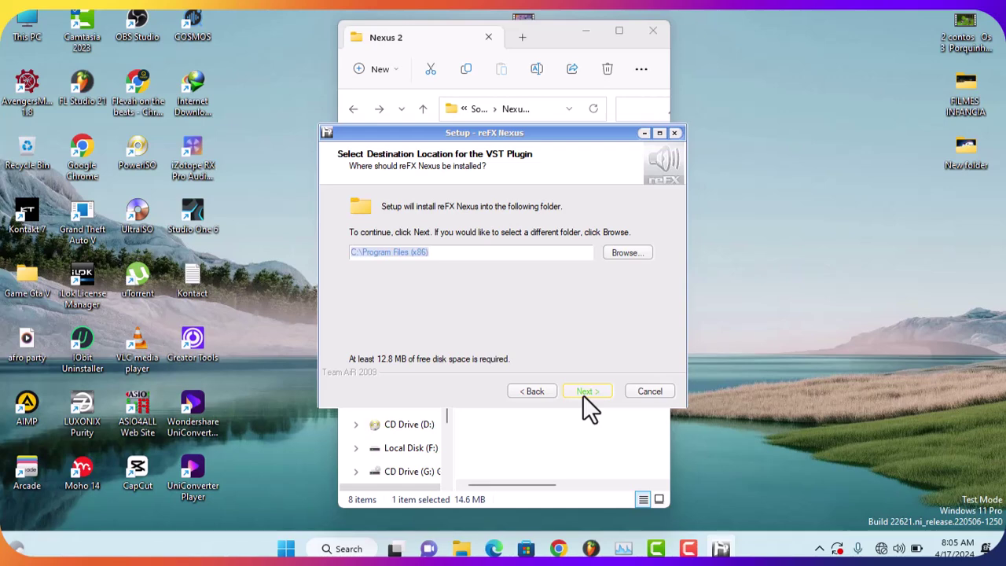
left_click(583, 395)
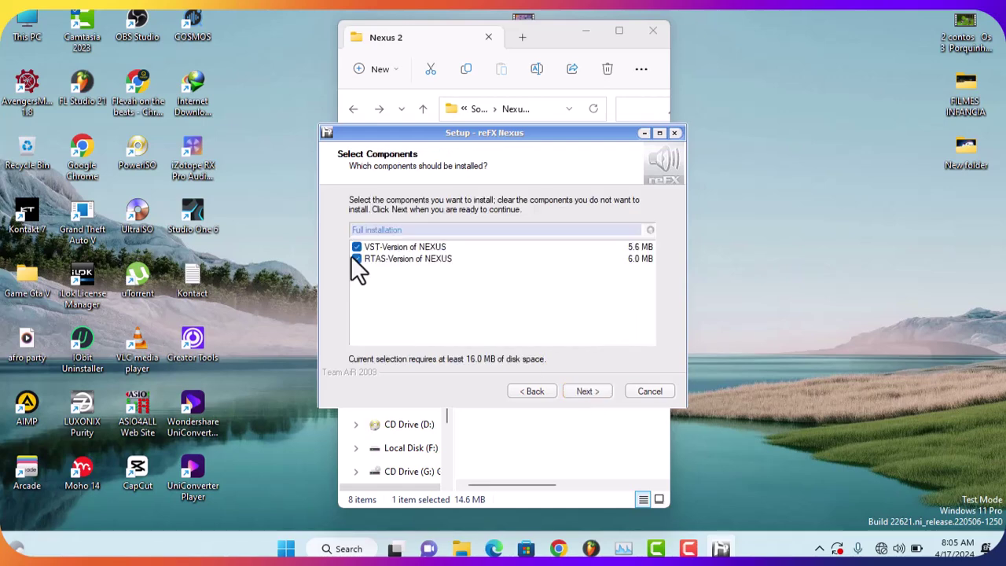
left_click(597, 395)
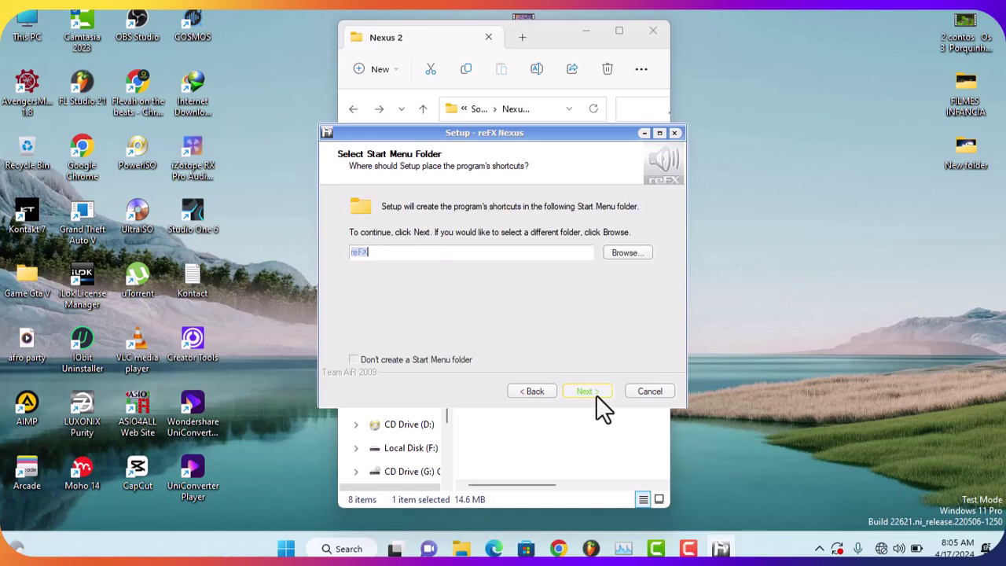
left_click(596, 394)
left_click(595, 395)
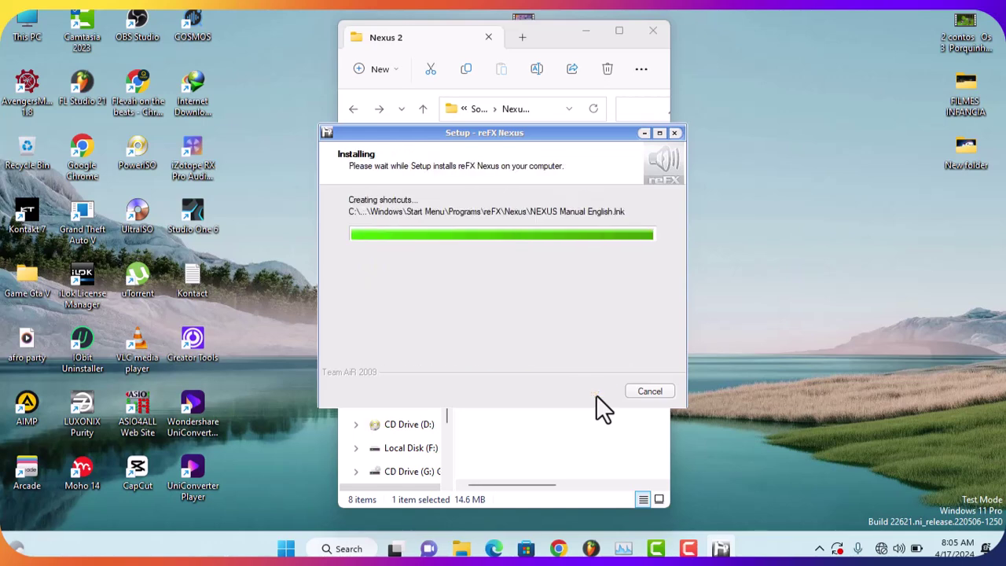
left_click(595, 395)
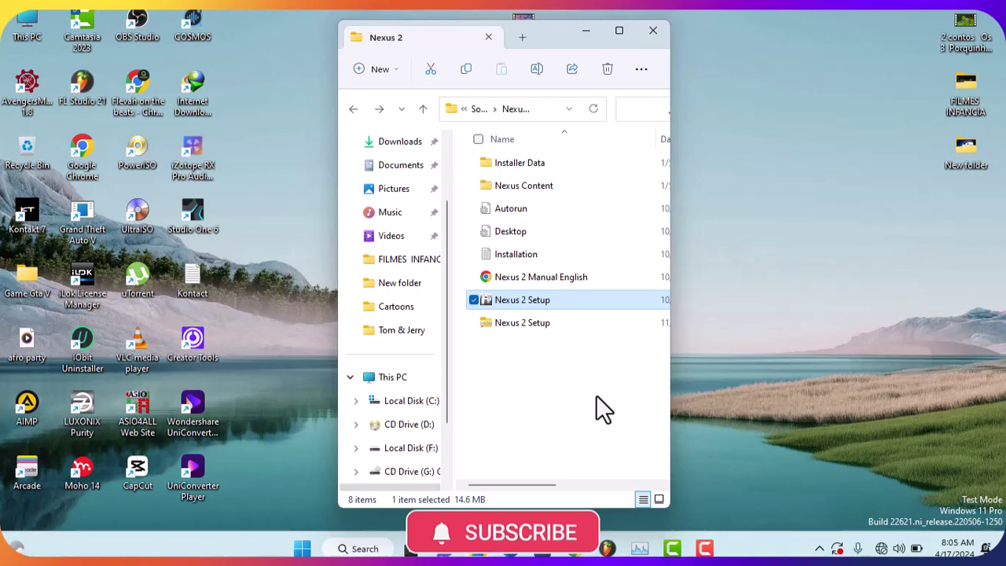
Switch to FL Studio, refresh the plugin list with a fast scan and dismiss the completion message.
left_click(607, 549)
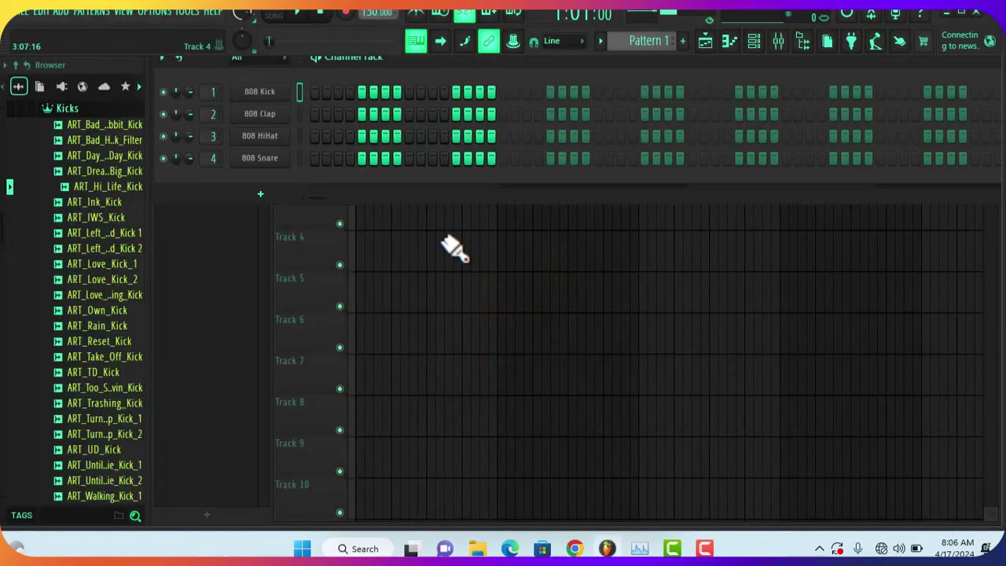
left_click(62, 12)
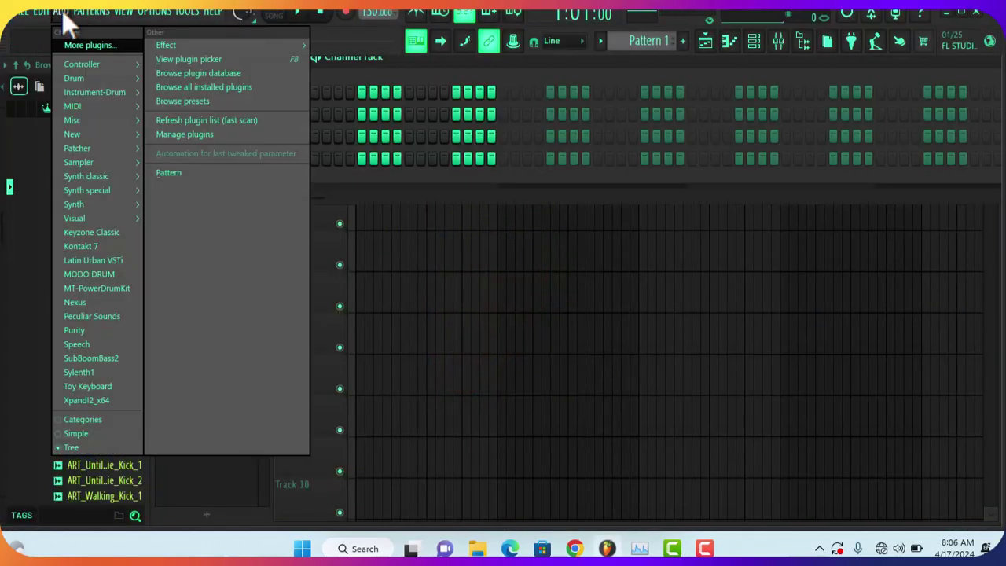
left_click(199, 120)
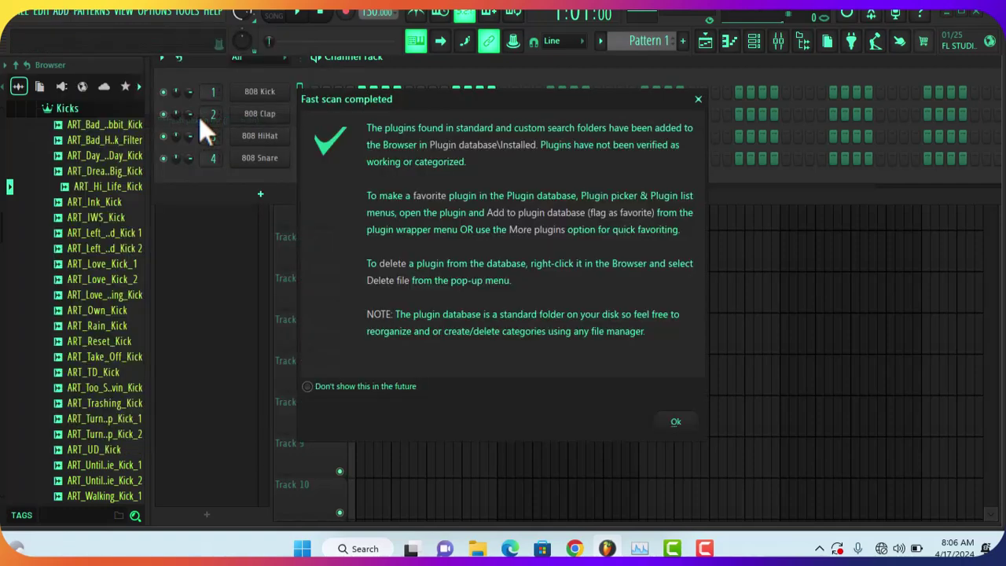
left_click(675, 423)
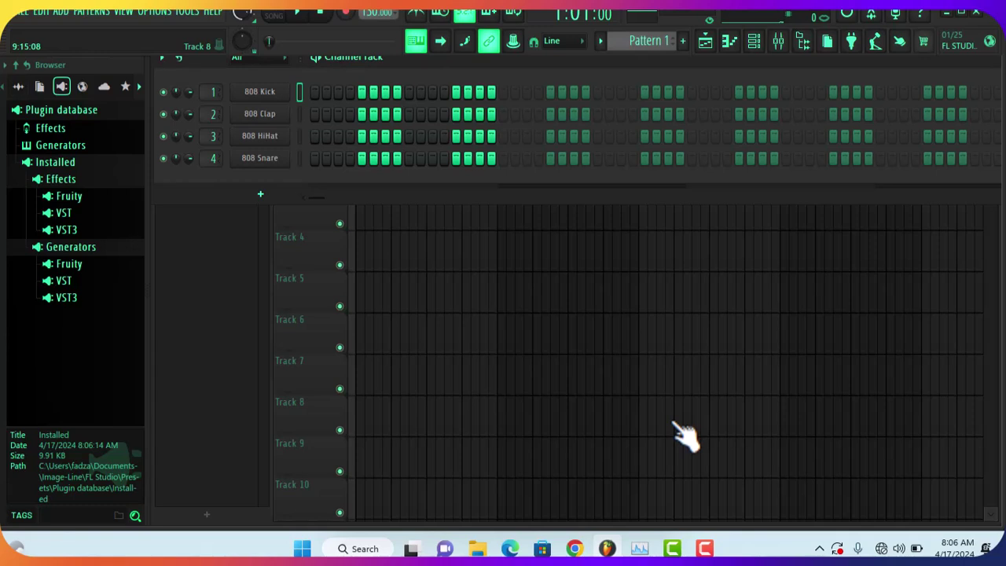
Look through the full list of generator plugins available for a new channel, and close it.
left_click(260, 194)
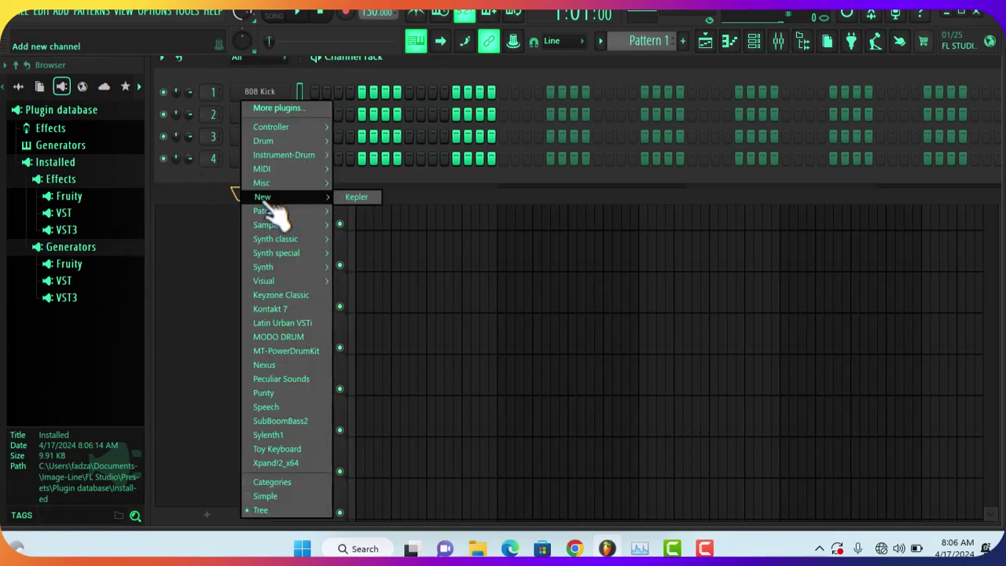
left_click(287, 109)
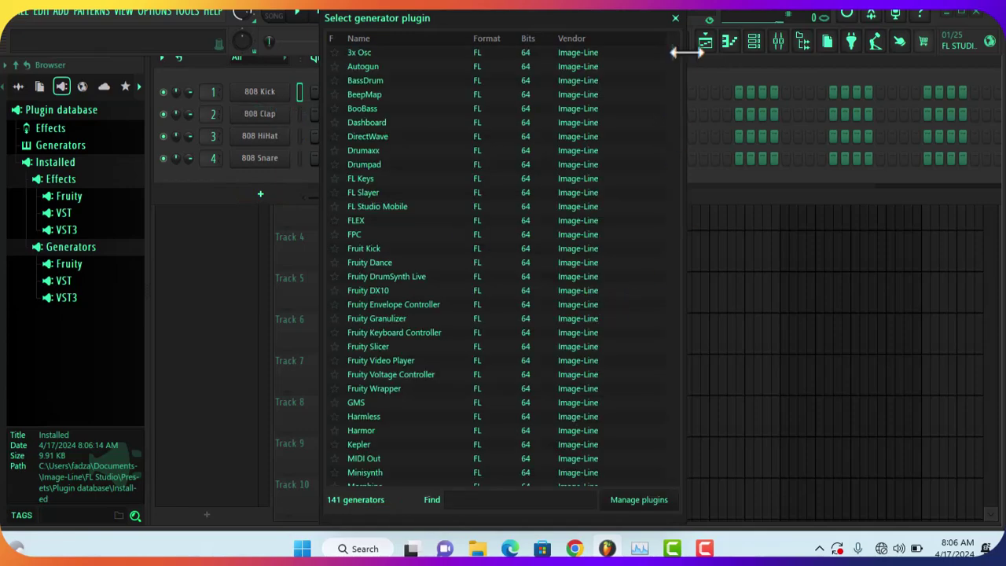
left_click_drag(674, 51, 674, 489)
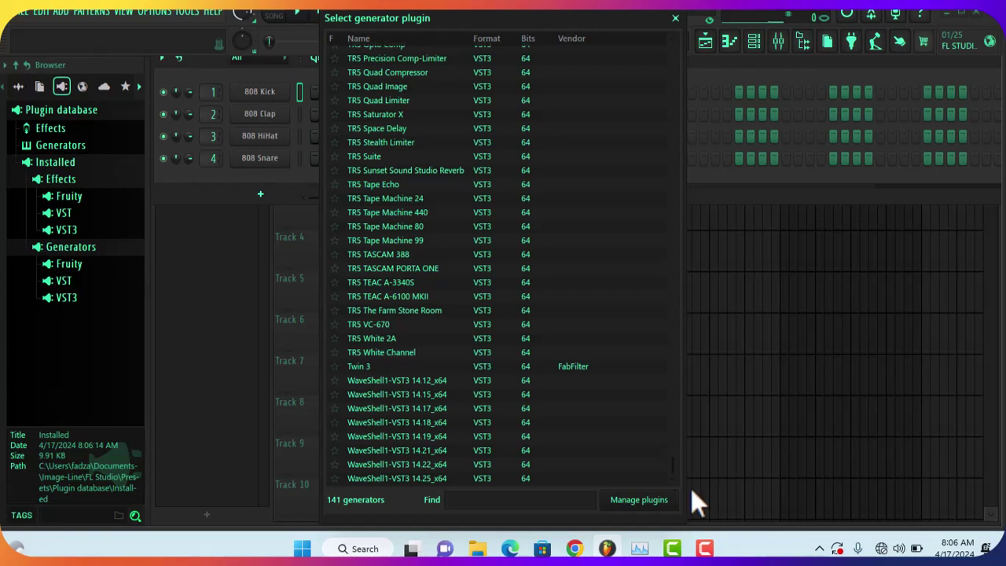
left_click(675, 17)
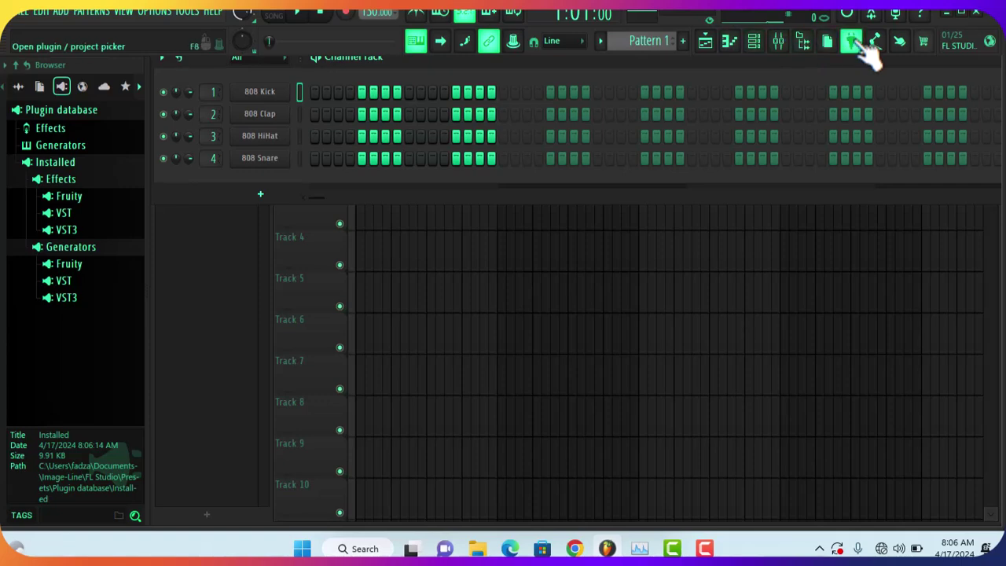
Return to the Nexus 2 folder in File Explorer and run the Nexus 2 Setup application again as administrator.
left_click(987, 20)
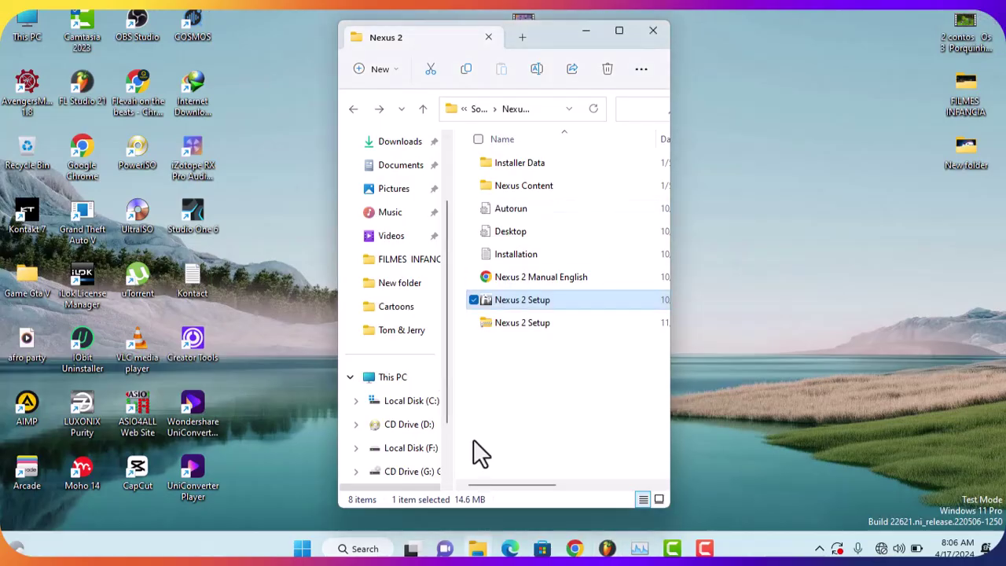
right_click(498, 301)
left_click(573, 286)
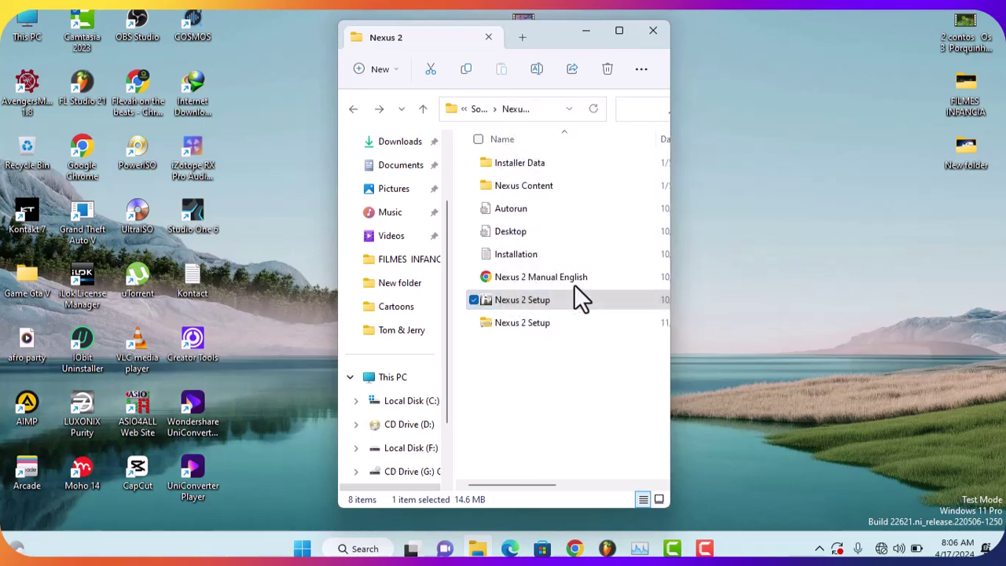
left_click(638, 131)
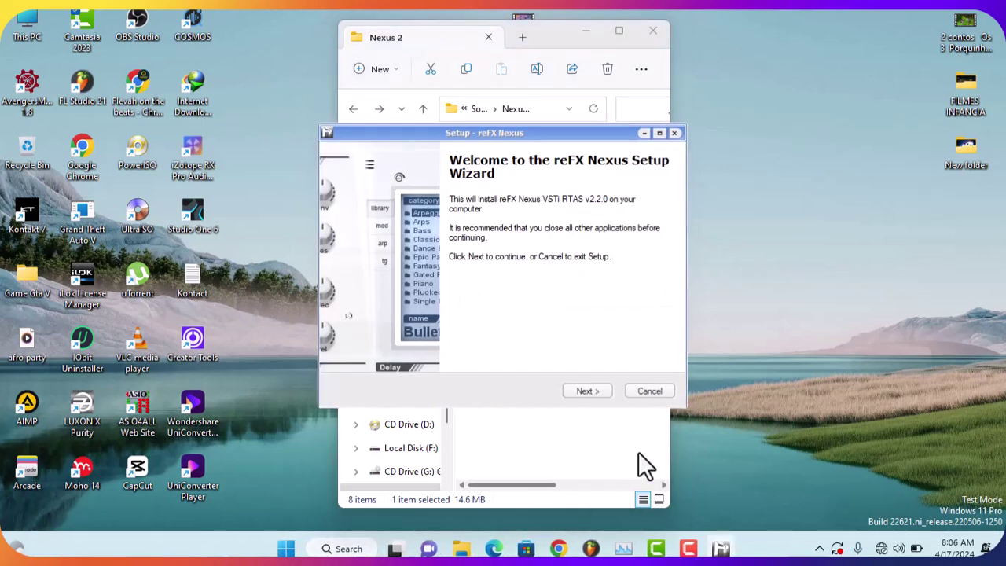
Choose the Steinberg folder as the VST plugin destination, giving C:\Program Files (x86)\Steinberg\Program Files (x86).
left_click(598, 389)
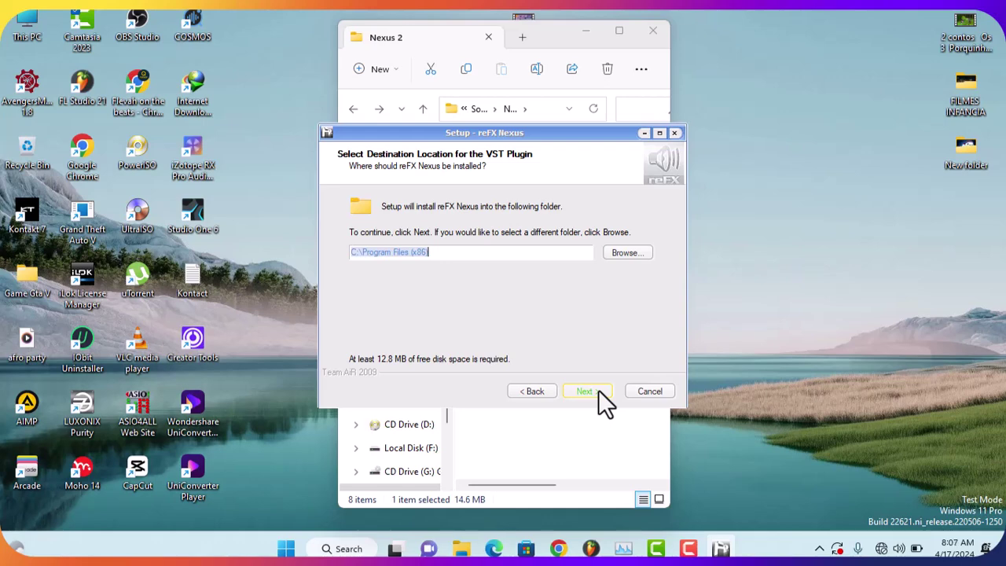
left_click(623, 252)
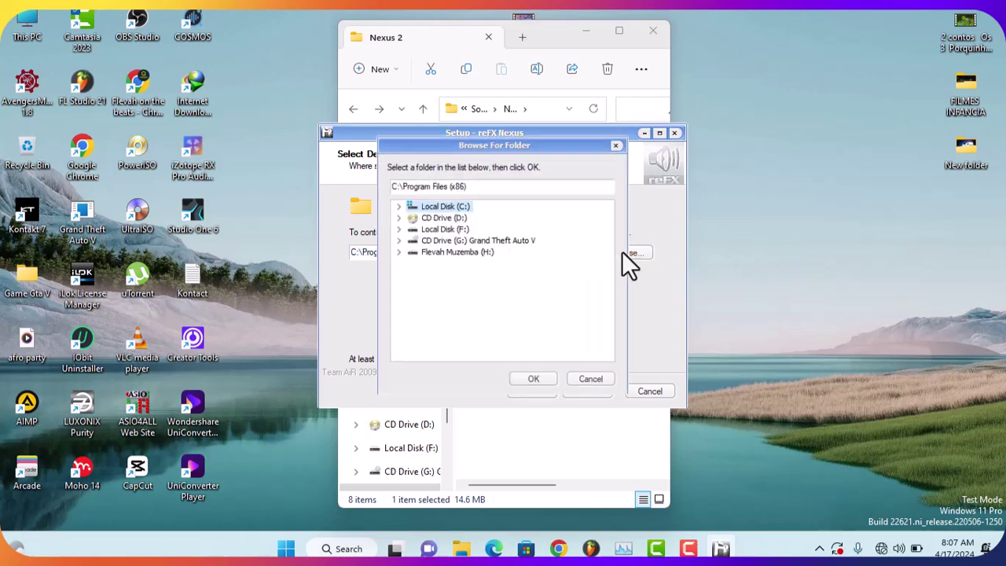
left_click(395, 205)
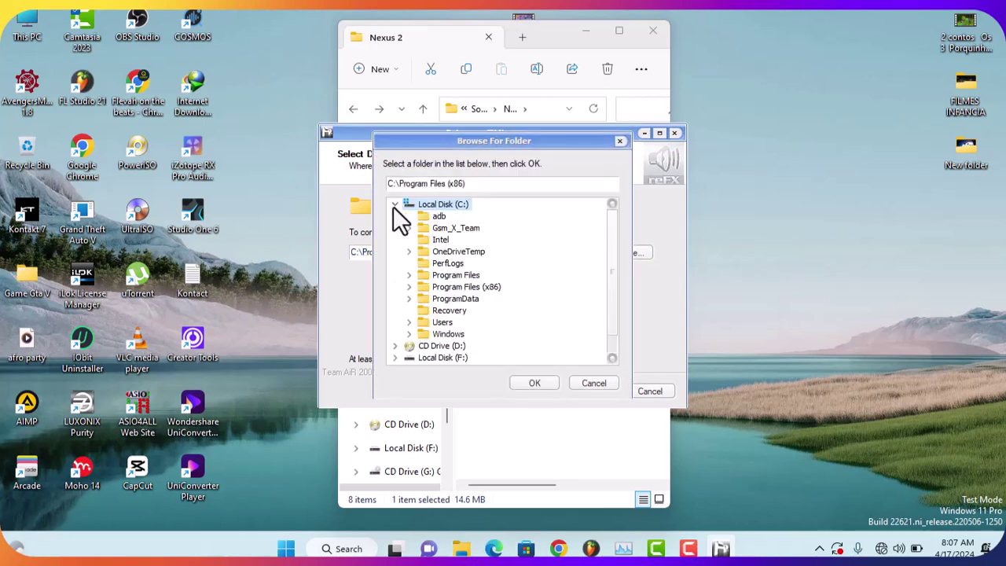
left_click(408, 286)
left_click_drag(610, 235, 612, 284)
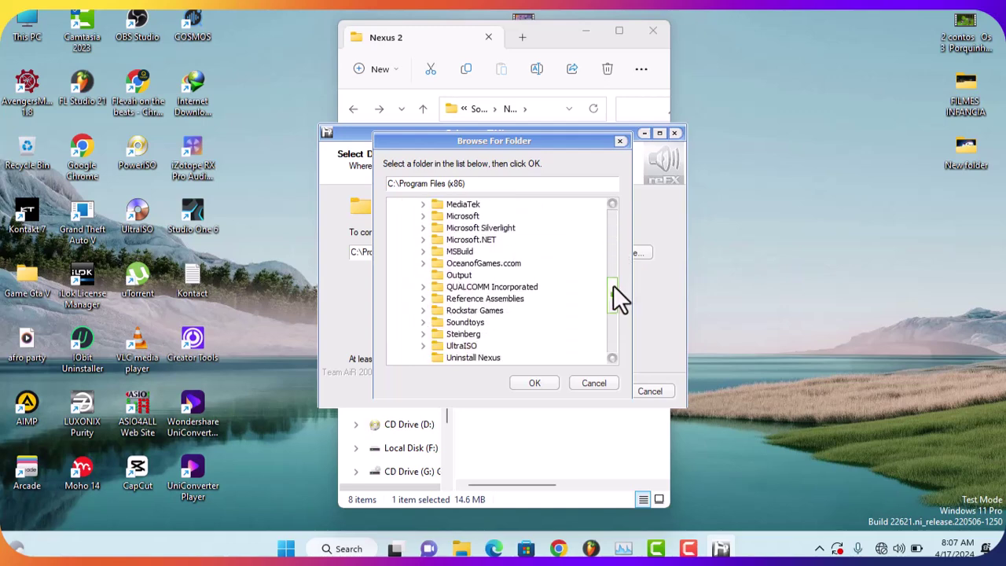
left_click(455, 335)
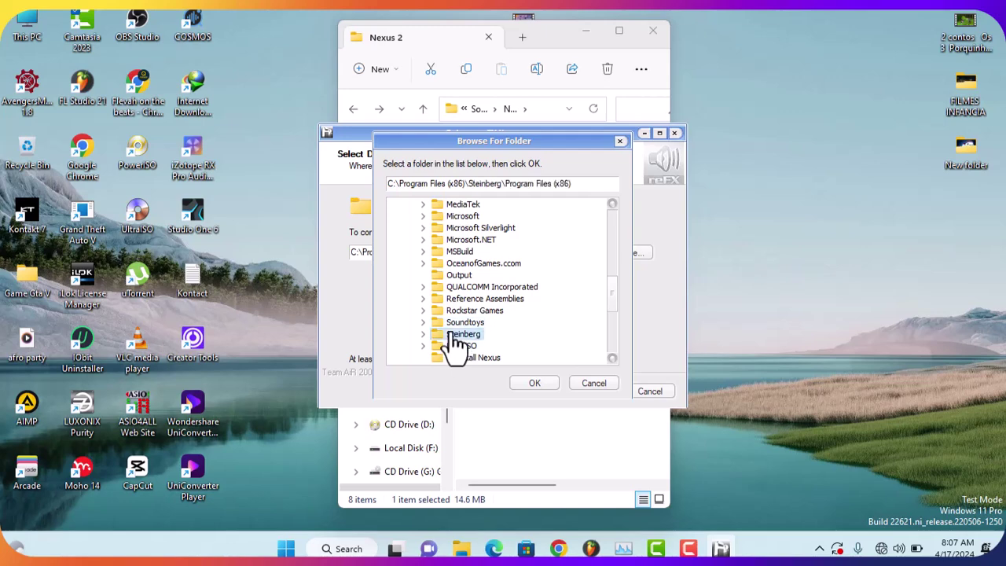
left_click(535, 382)
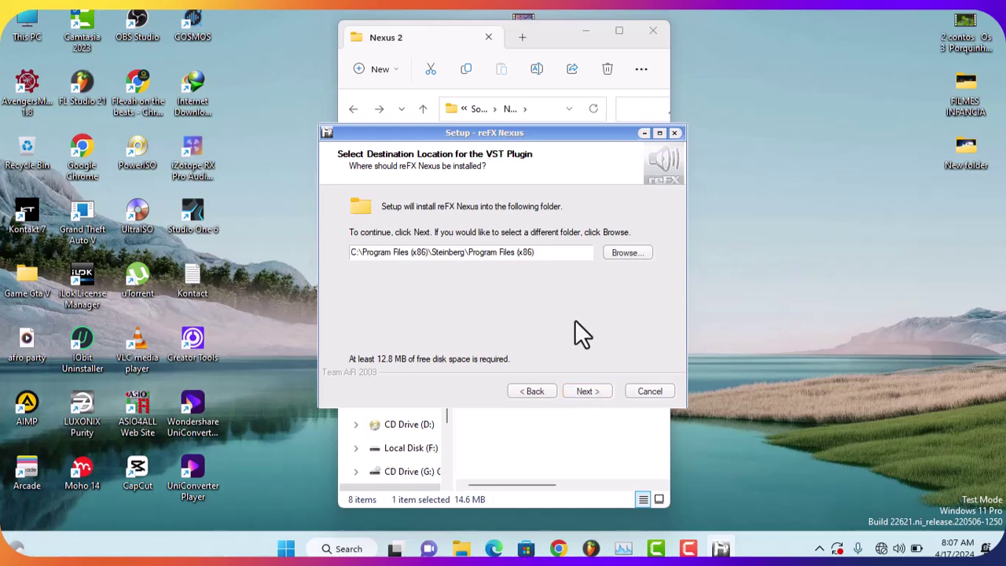
Install reFX Nexus with the default components and reFX Start Menu folder, and finish the setup wizard.
left_click(571, 390)
left_click(573, 390)
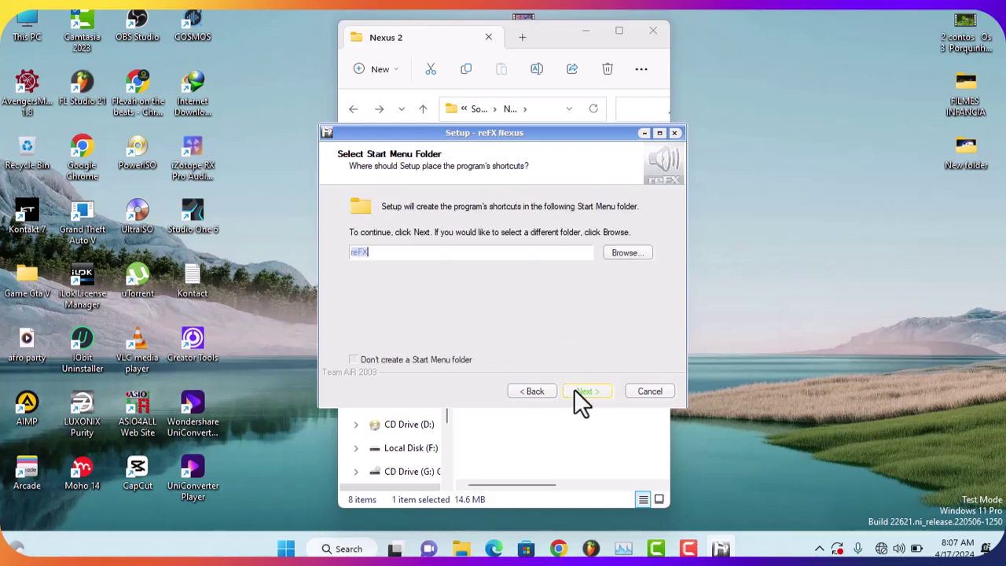
left_click(574, 390)
left_click(574, 390)
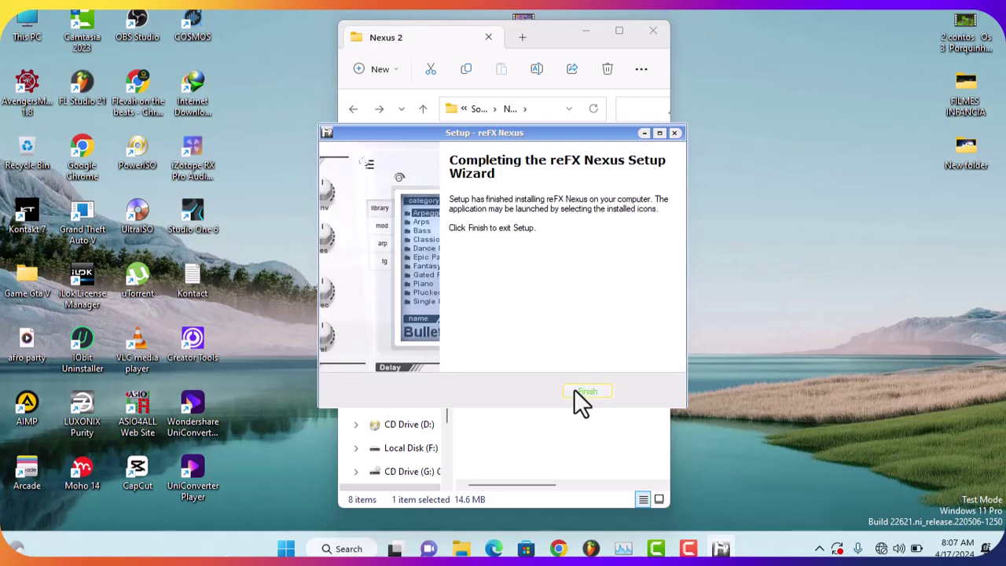
left_click(574, 388)
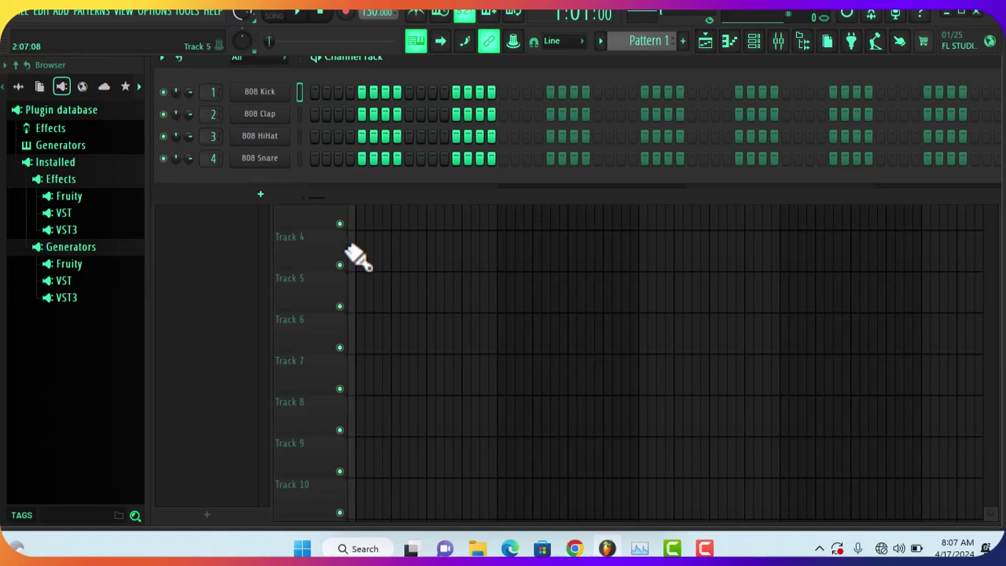
Run another fast scan of the plugin list in FL Studio and dismiss its completion message.
left_click(61, 11)
left_click(88, 12)
mouse_move(61, 11)
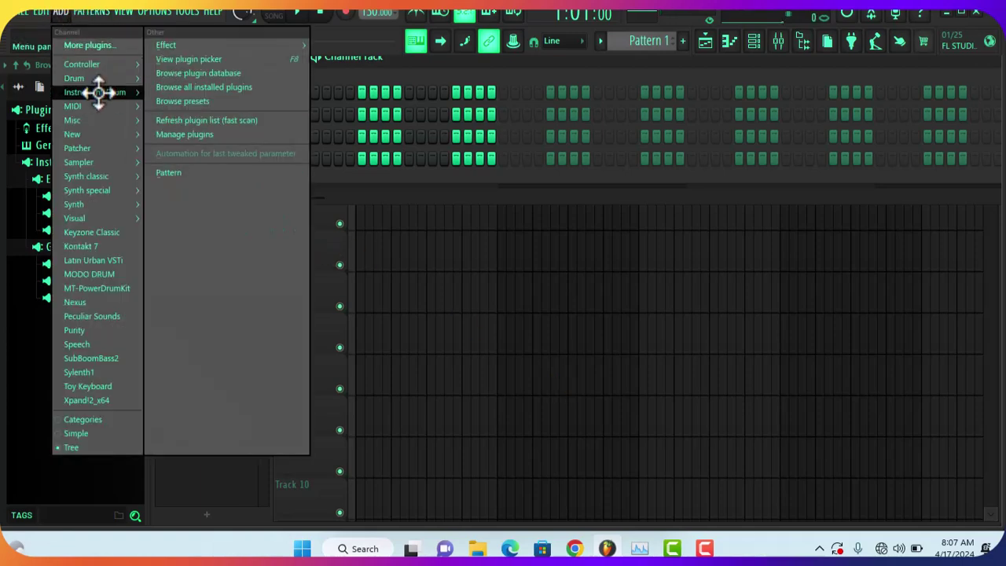
left_click(186, 119)
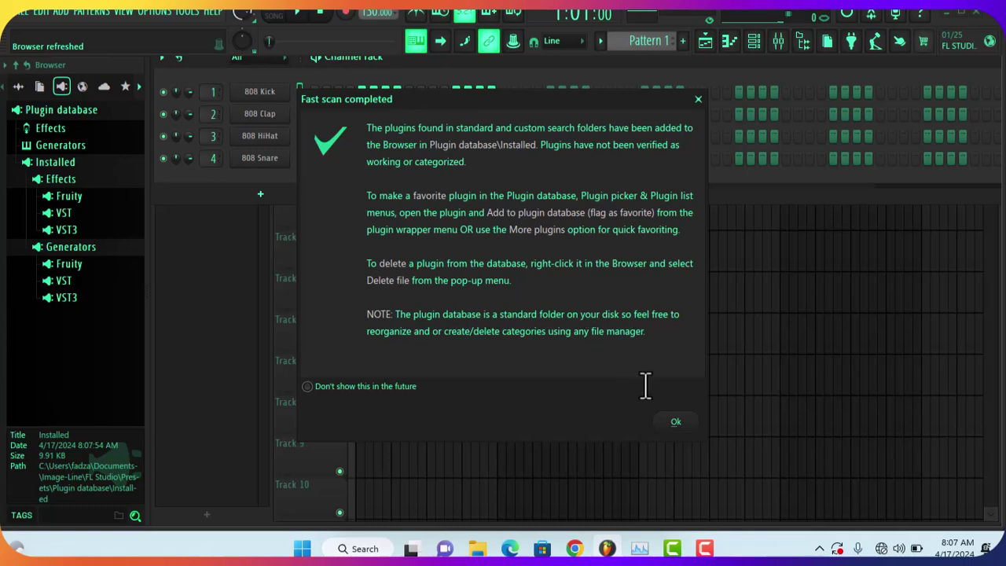
left_click(662, 418)
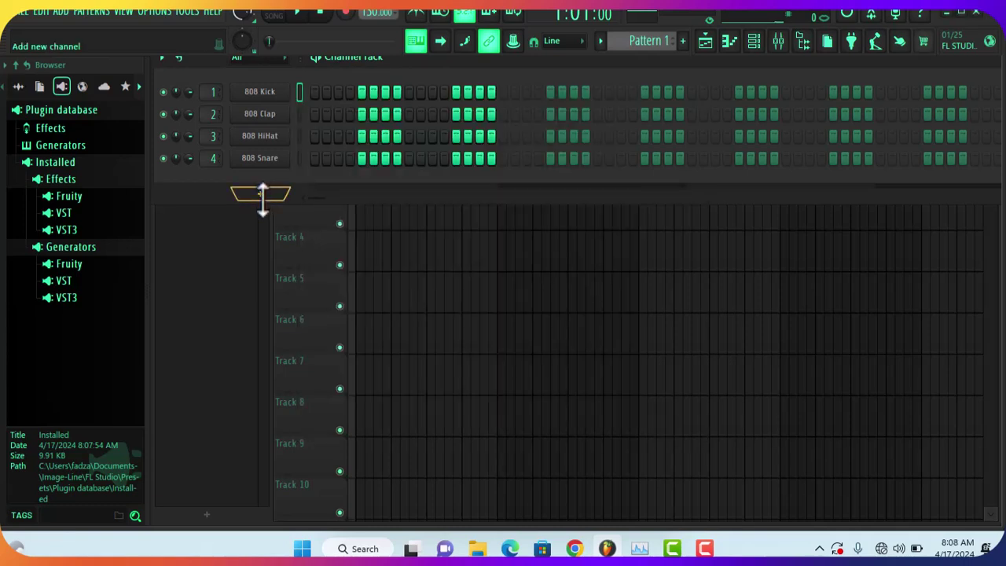
Open the plugin manager from the full list of generators for a new channel and look through its plugin list.
left_click(262, 195)
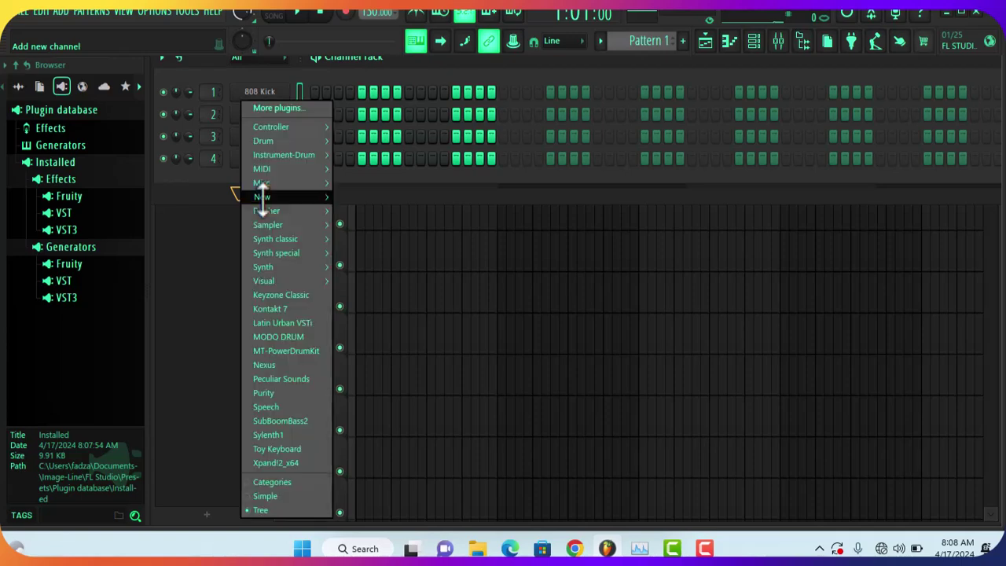
left_click(269, 108)
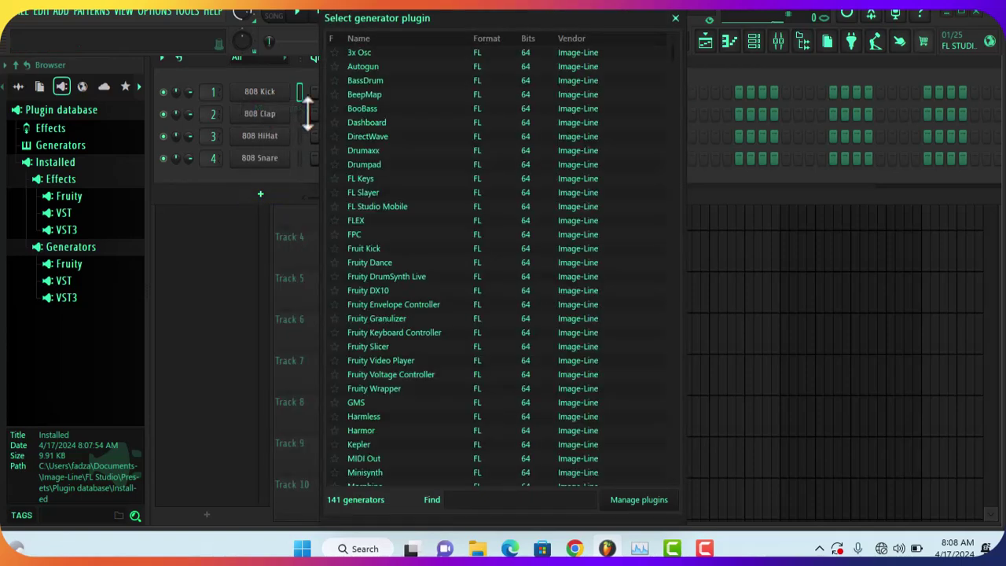
left_click(628, 500)
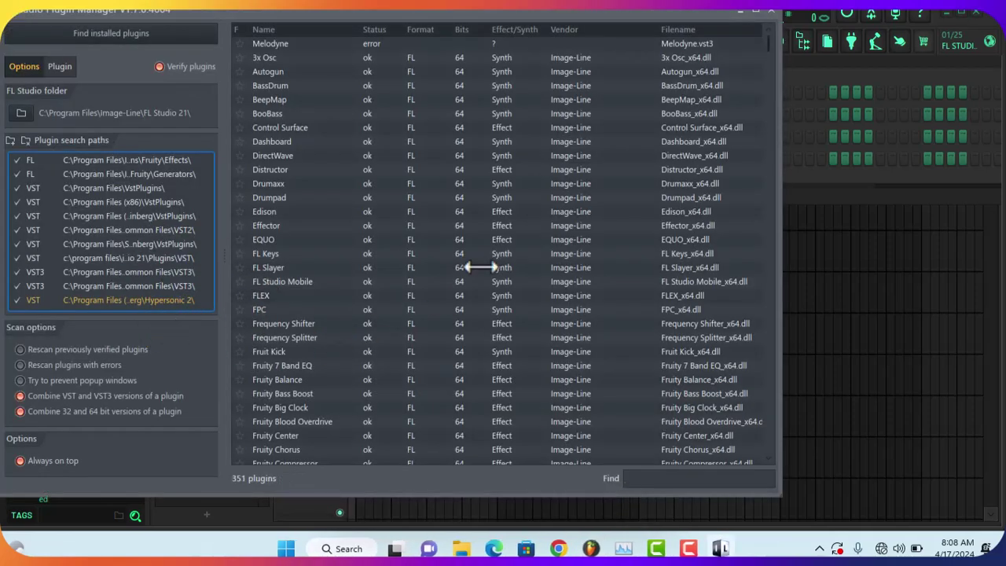
left_click_drag(766, 45, 98, 425)
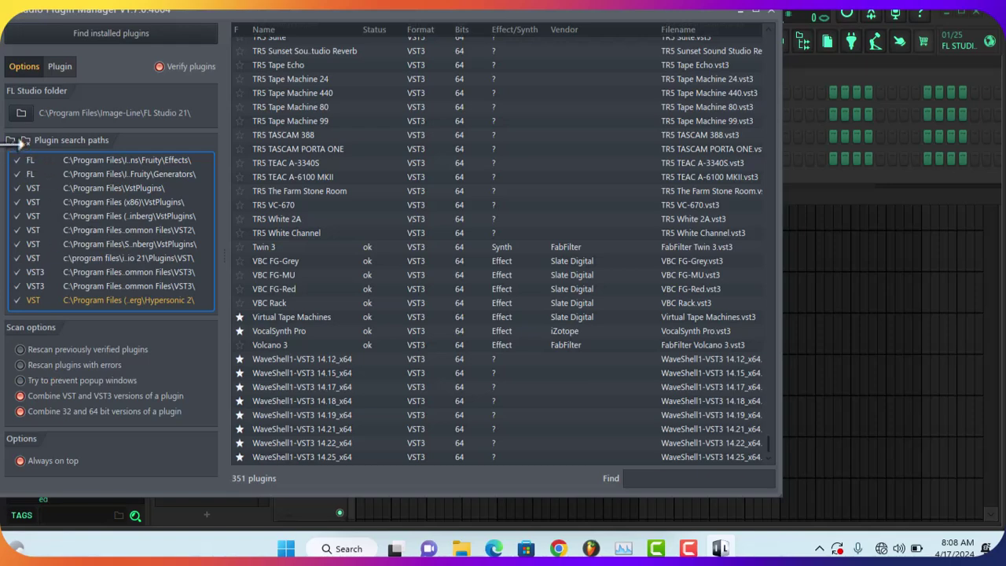
Add the Program Files (x86) folder inside C:\Program Files (x86)\Steinberg as a new plugin search path.
left_click(19, 139)
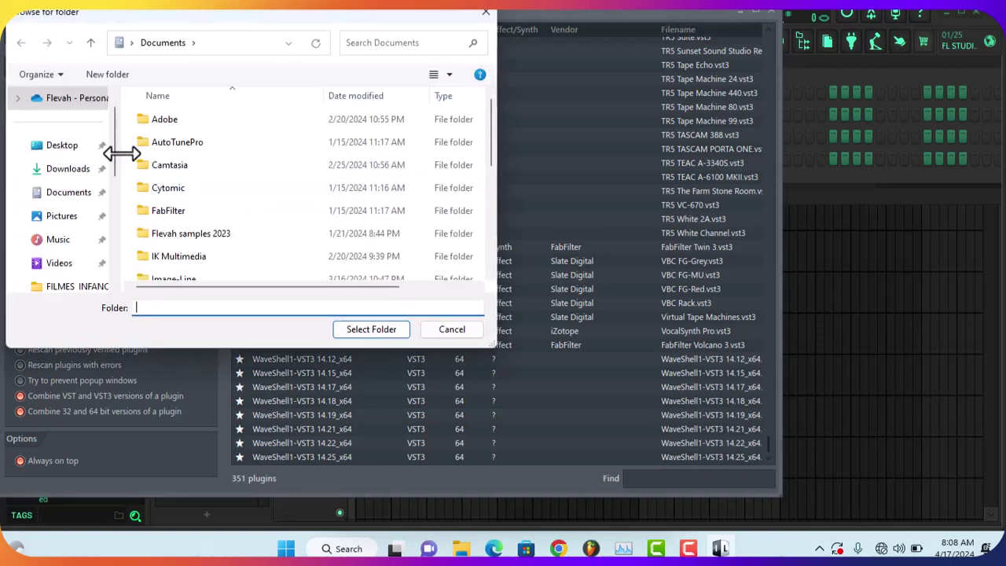
left_click_drag(113, 149, 115, 207)
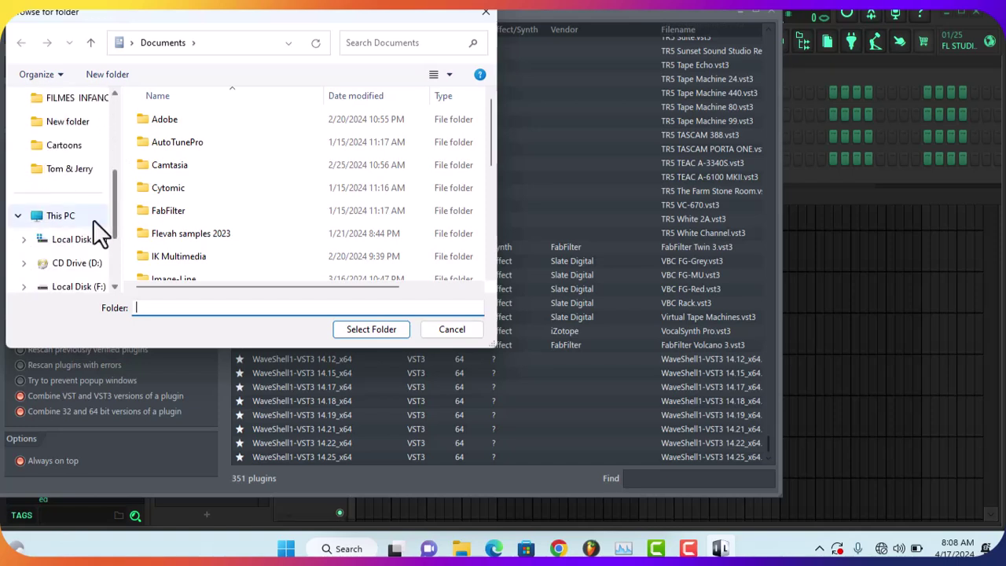
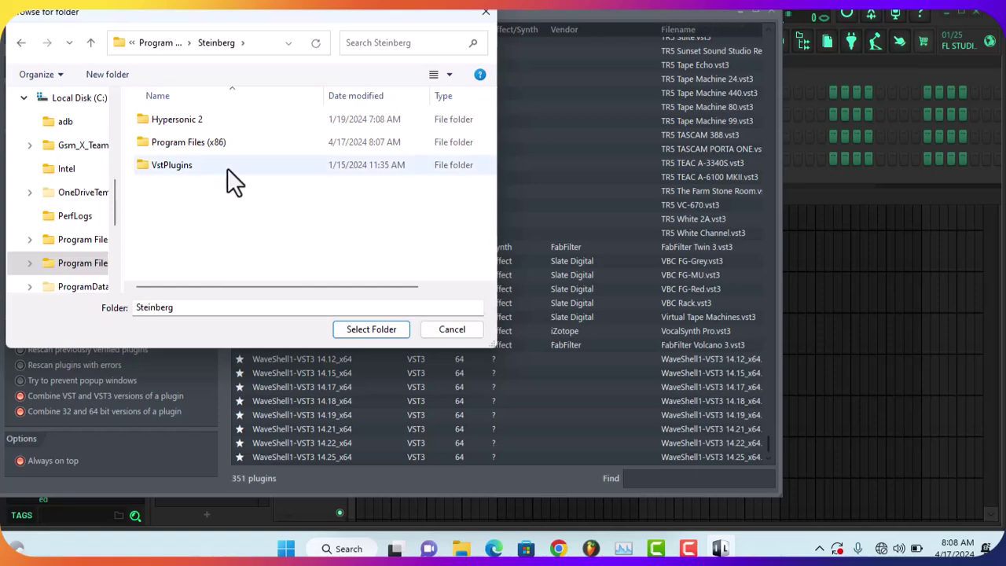
left_click(207, 144)
left_click(365, 331)
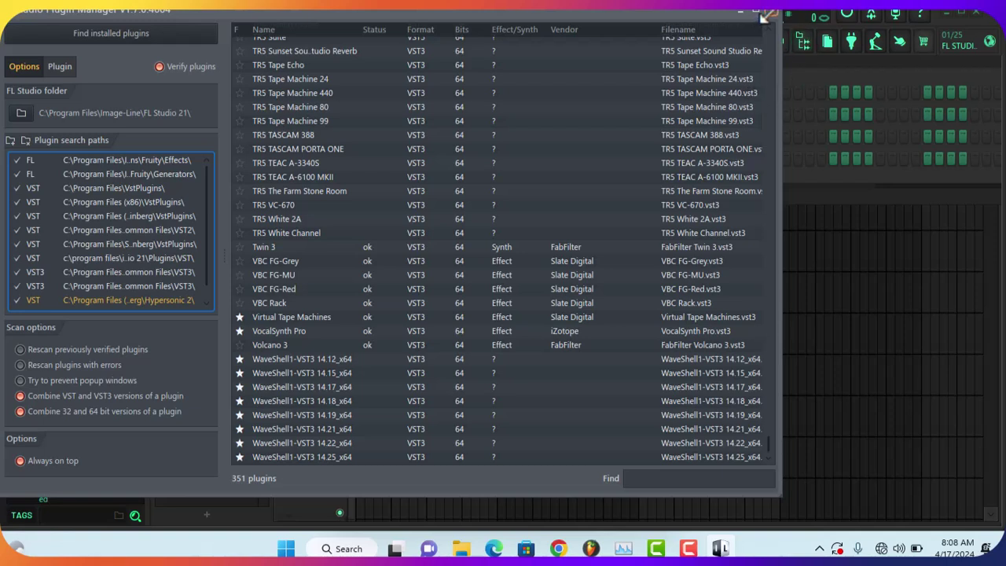
Scan for installed plugins with verification enabled, wait for the scan to finish, and close the plugin manager.
left_click(112, 35)
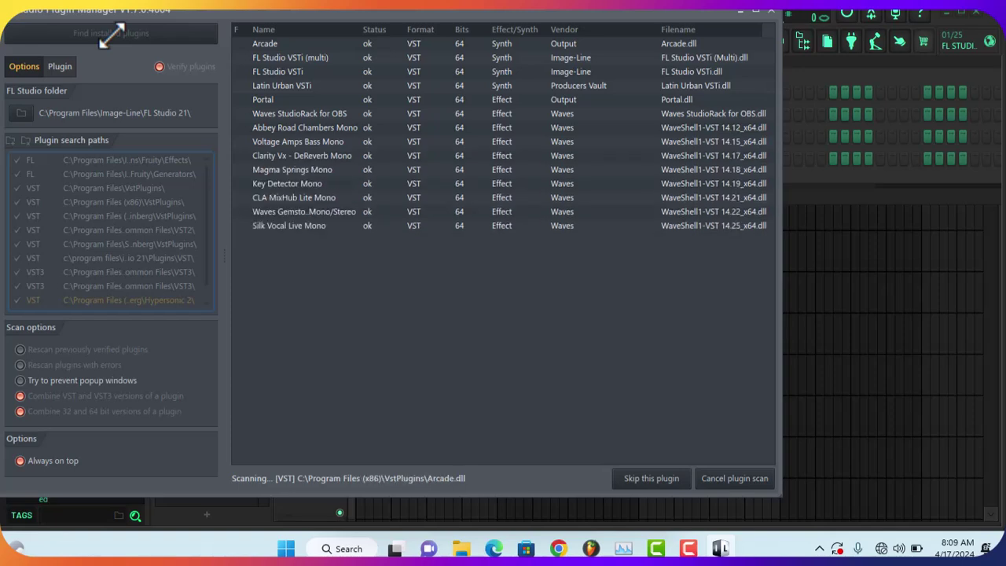
left_click(649, 230)
left_click(649, 230)
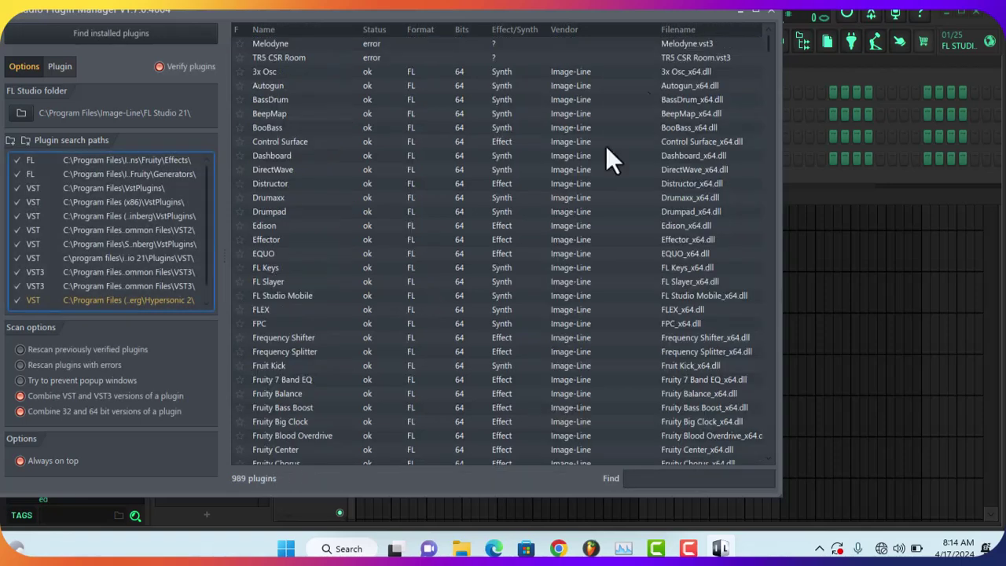
left_click(764, 11)
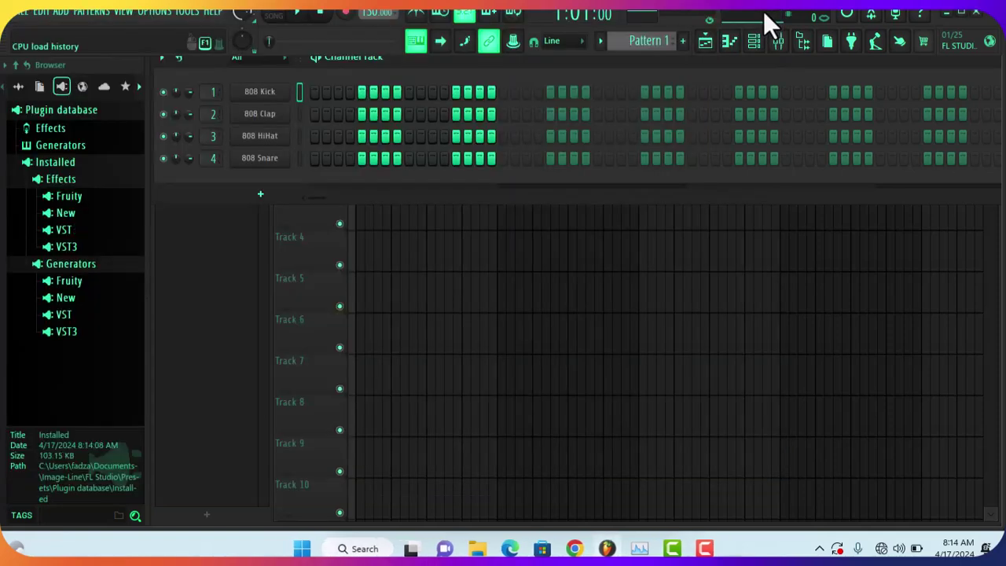
Add reFX Nexus to the channel rack as a new channel from the full list of generator plugins.
left_click(258, 192)
mouse_move(257, 195)
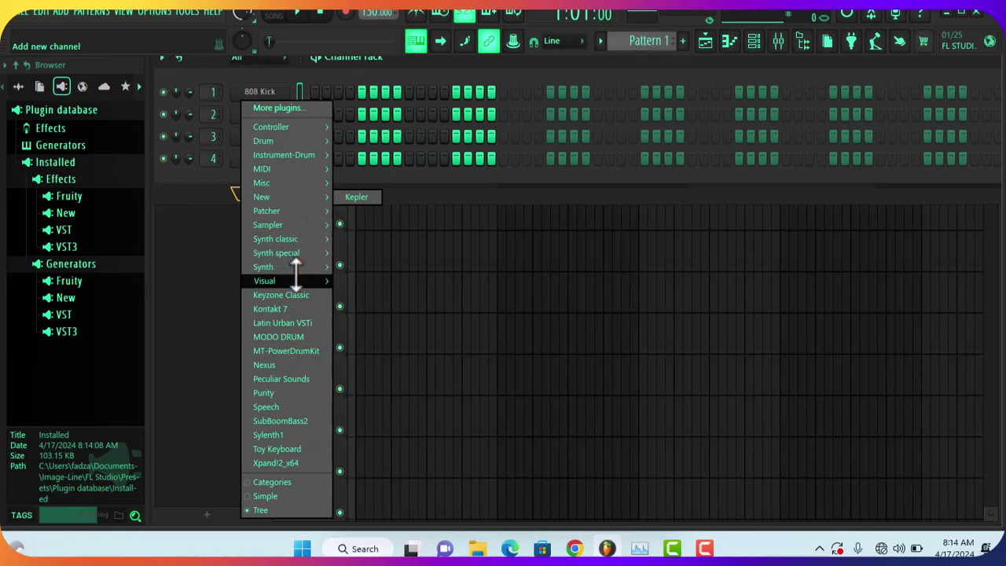
mouse_move(297, 283)
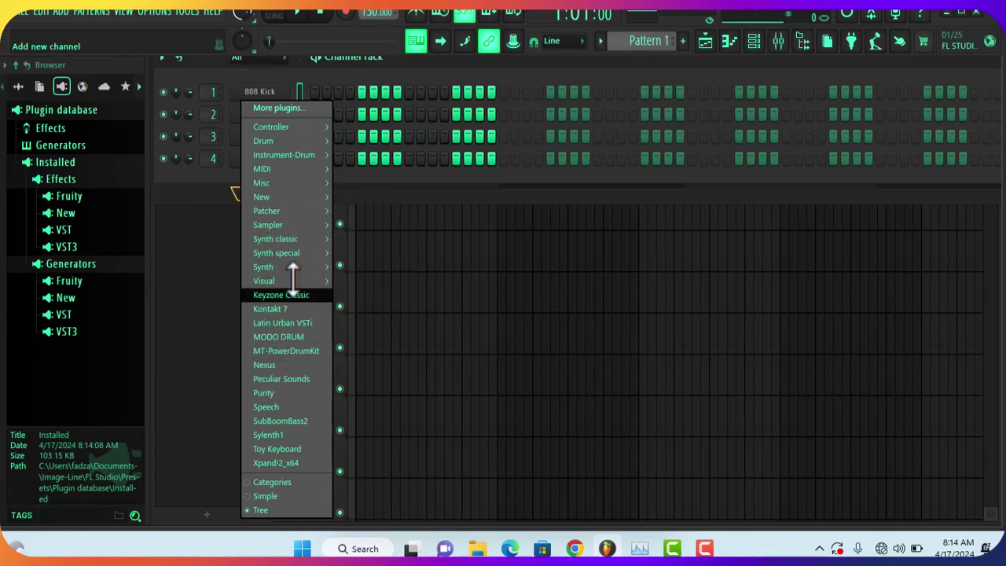
left_click(282, 107)
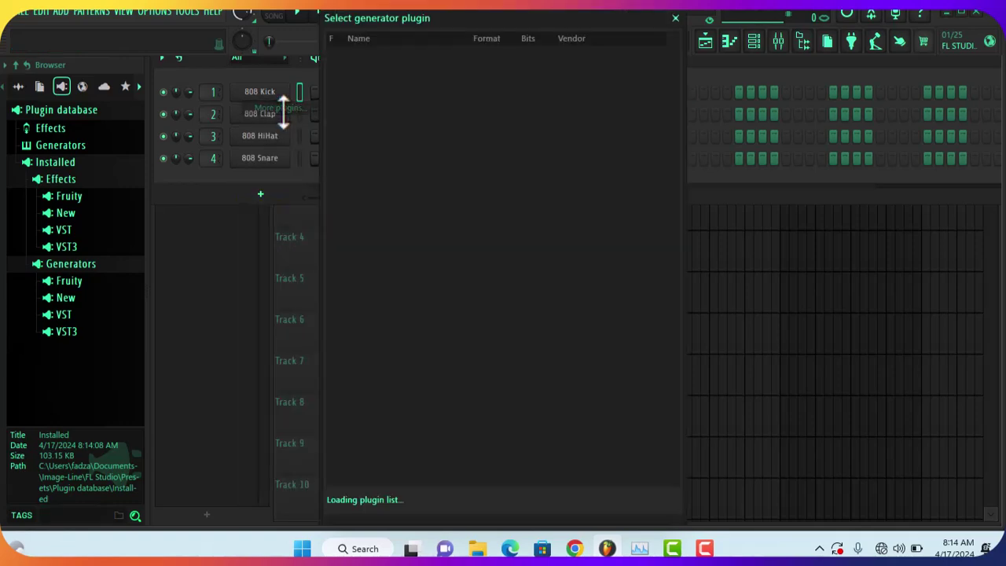
left_click_drag(670, 58, 676, 189)
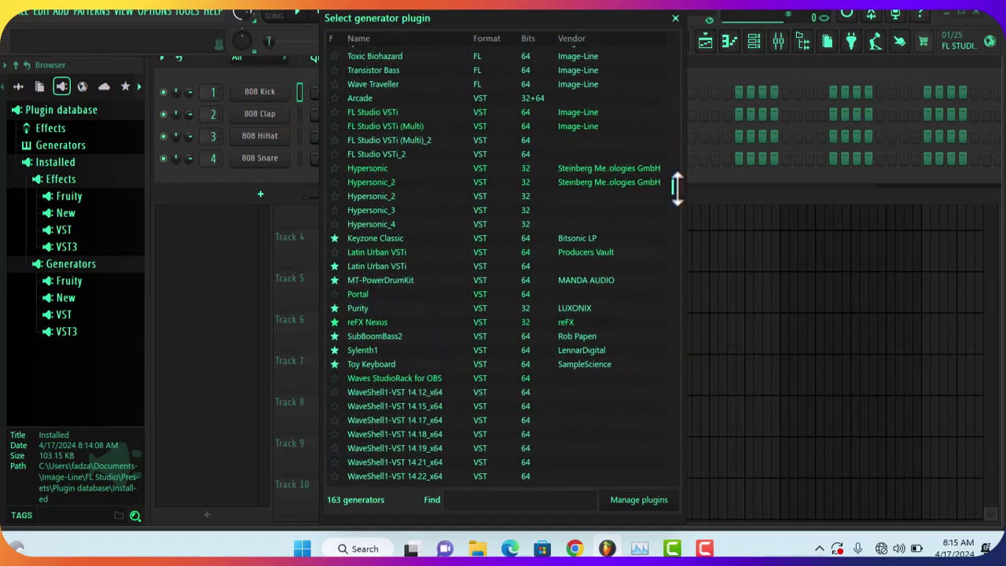
double_click(377, 322)
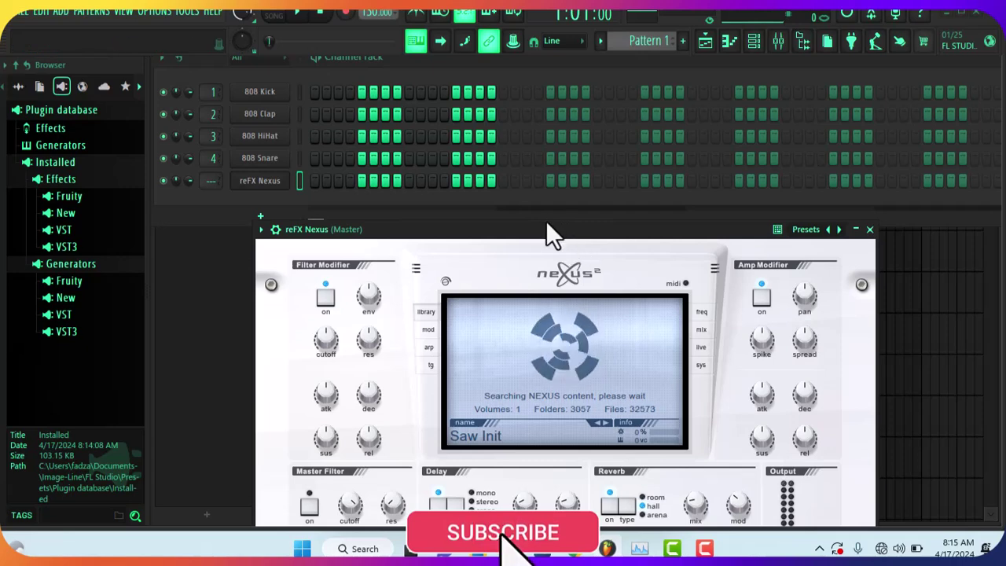
Move the Nexus window higher, browse its library and load the LD Discotronic 2 preset from the XP Dance Vol.2 category.
left_click_drag(544, 230, 513, 103)
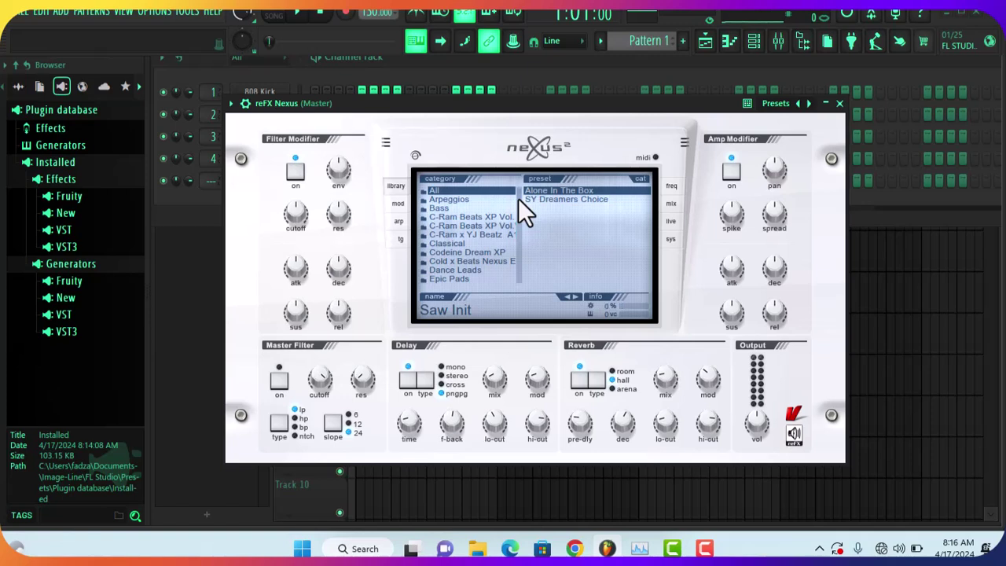
scroll(518, 200, "down", 3)
scroll(517, 206, "up", 2)
scroll(519, 199, "down", 3)
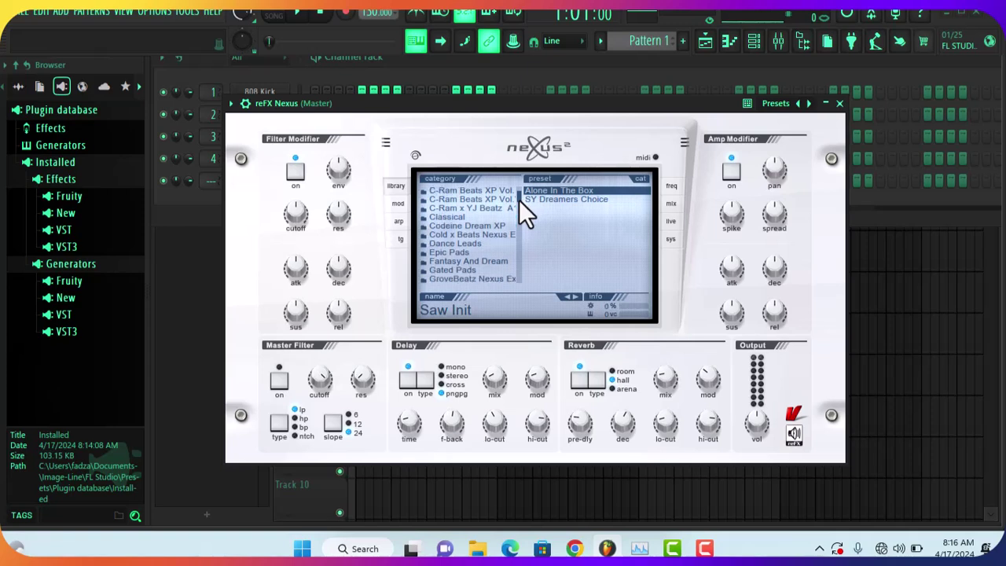
left_click_drag(519, 198, 512, 265)
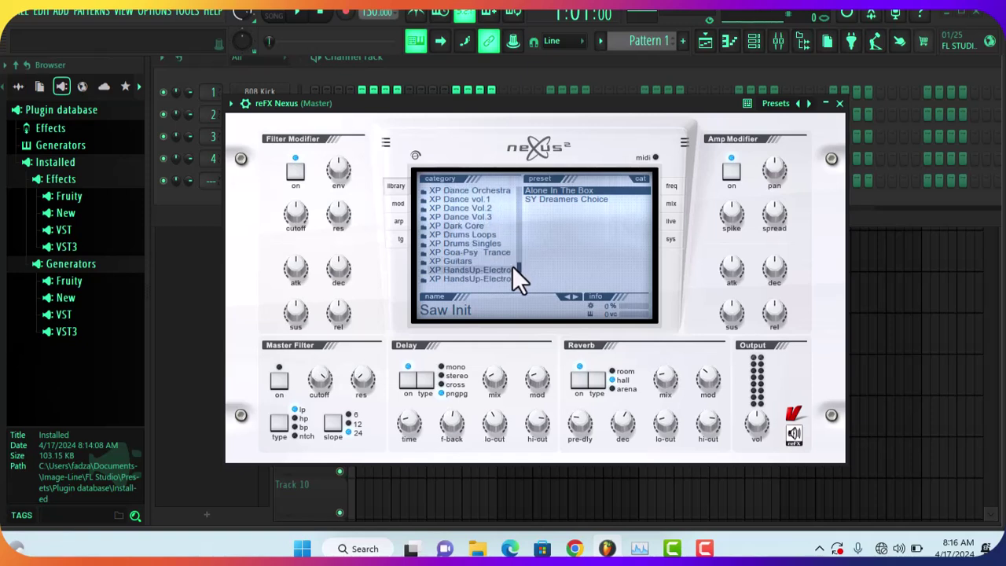
left_click(480, 208)
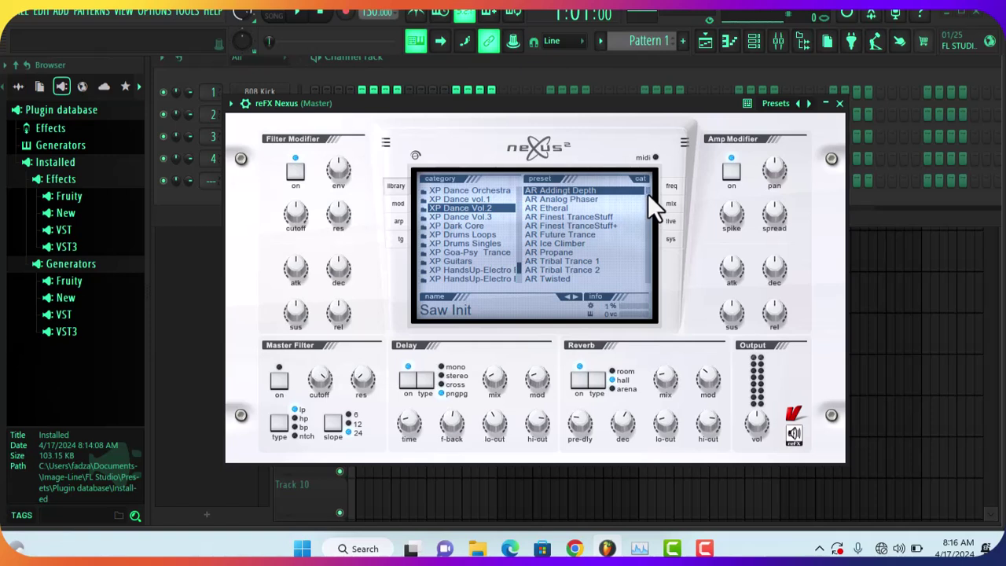
left_click_drag(647, 193, 647, 235)
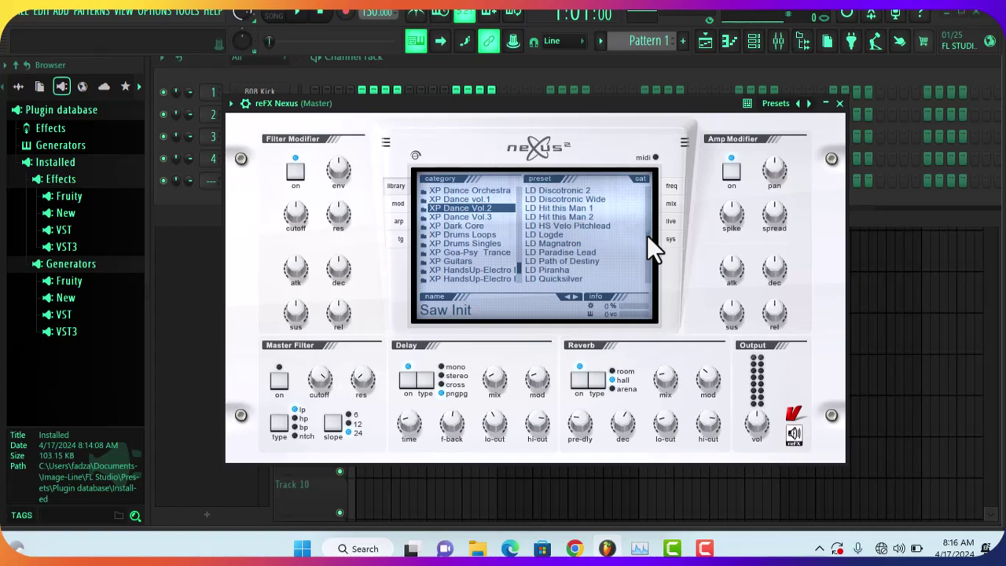
left_click(567, 191)
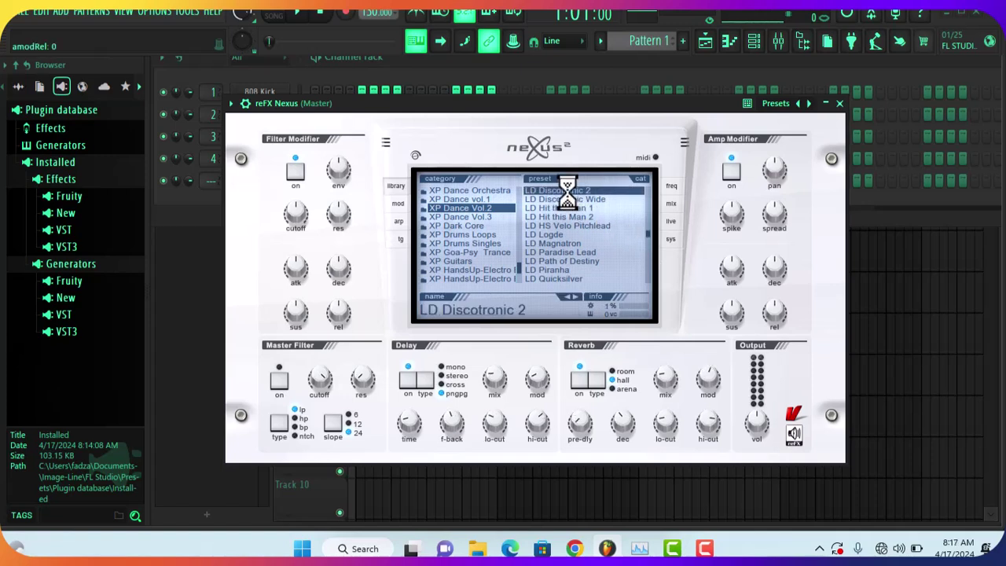
Close the Nexus window and open the piano roll for the reFX Nexus channel.
left_click(838, 103)
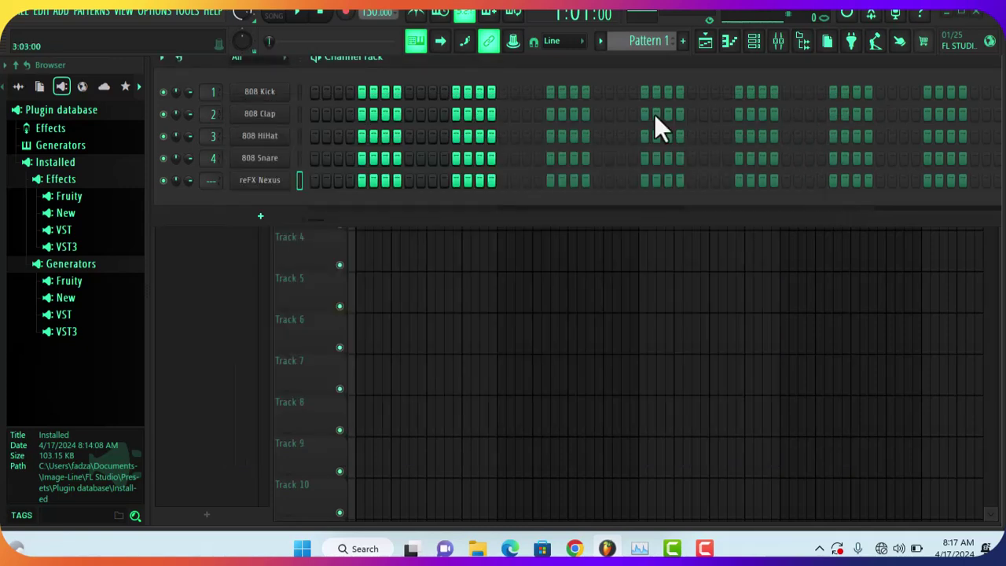
right_click(281, 179)
left_click(352, 180)
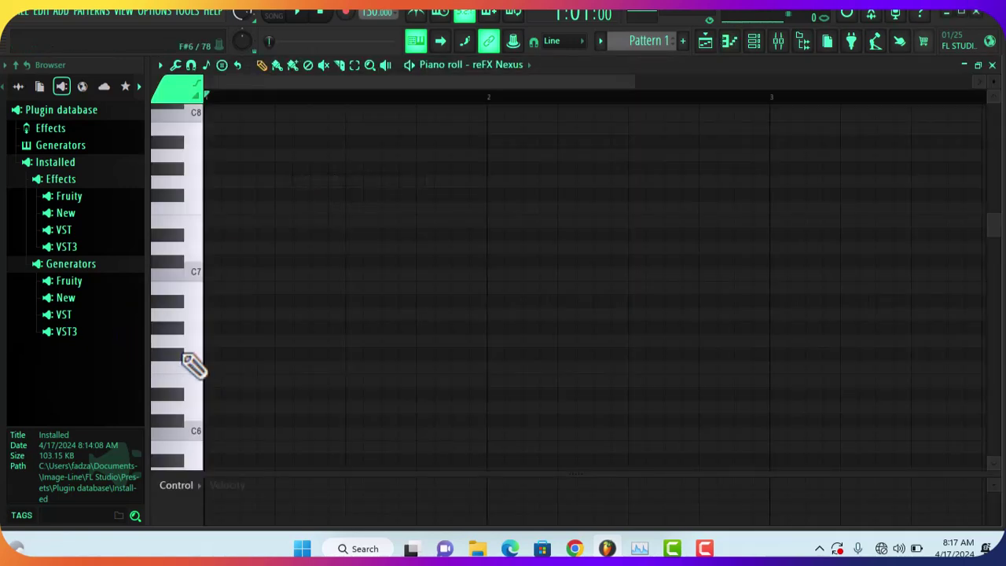